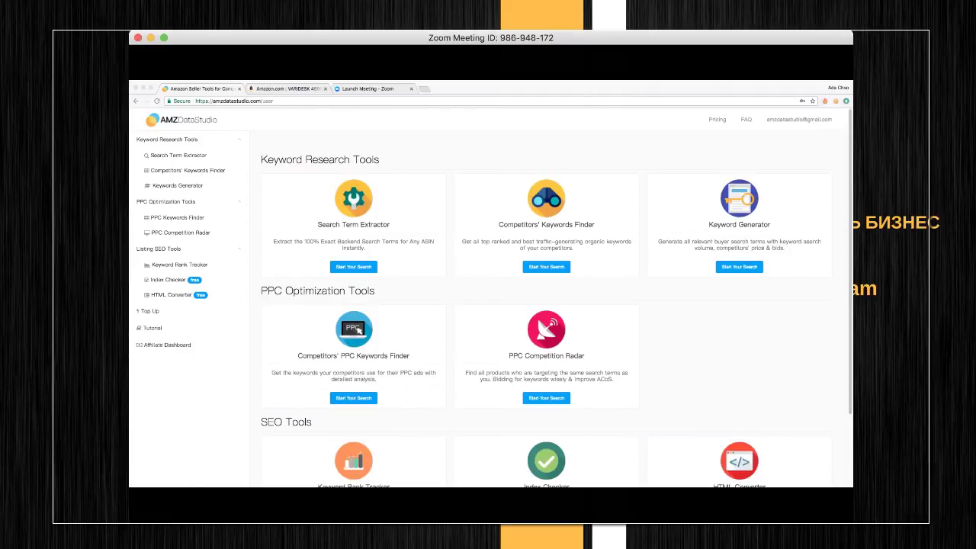
Open the Competitors' Keywords Finder and copy the ASIN from the VARIDESK standing desk's Amazon page address.
{"action": "mouse_move", "coordinate": [389, 306]}
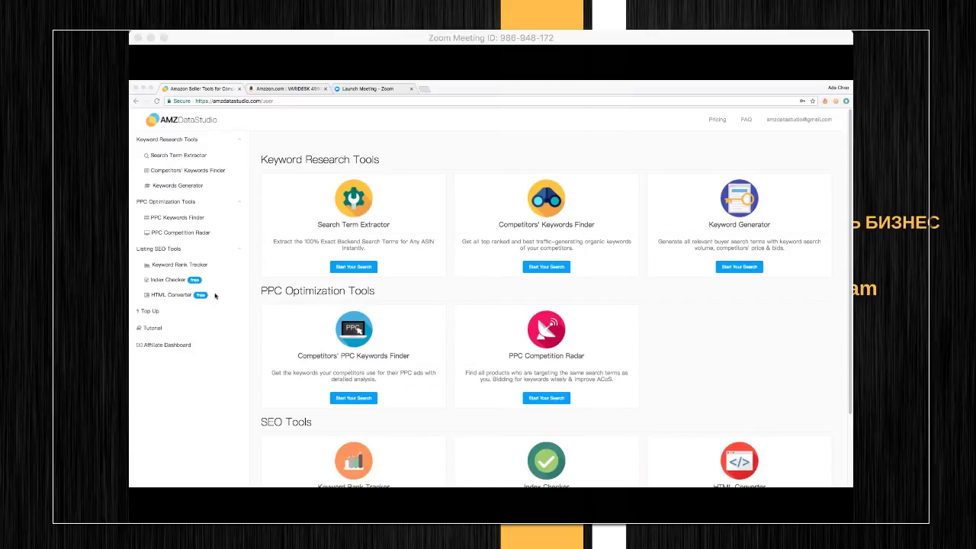
{"action": "left_click", "coordinate": [181, 172]}
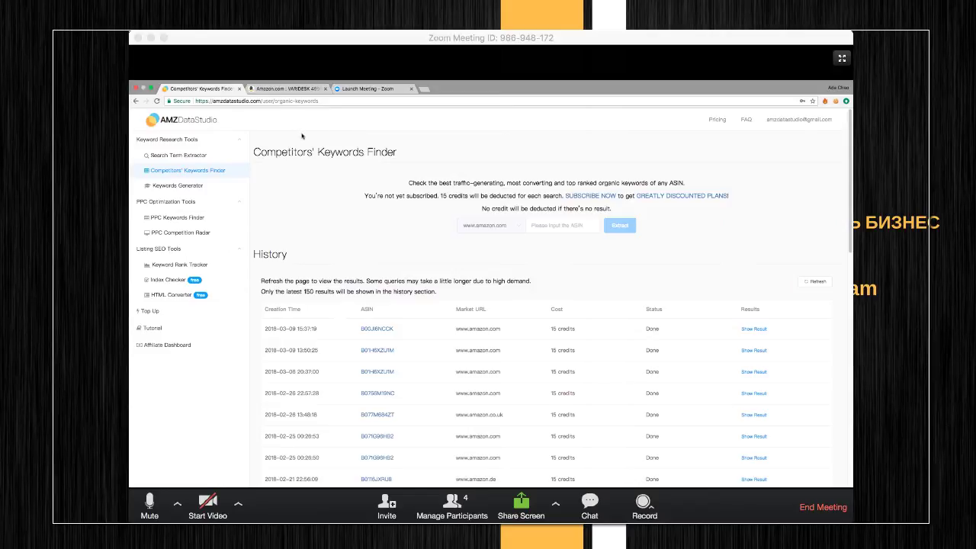
{"action": "left_click", "coordinate": [282, 89]}
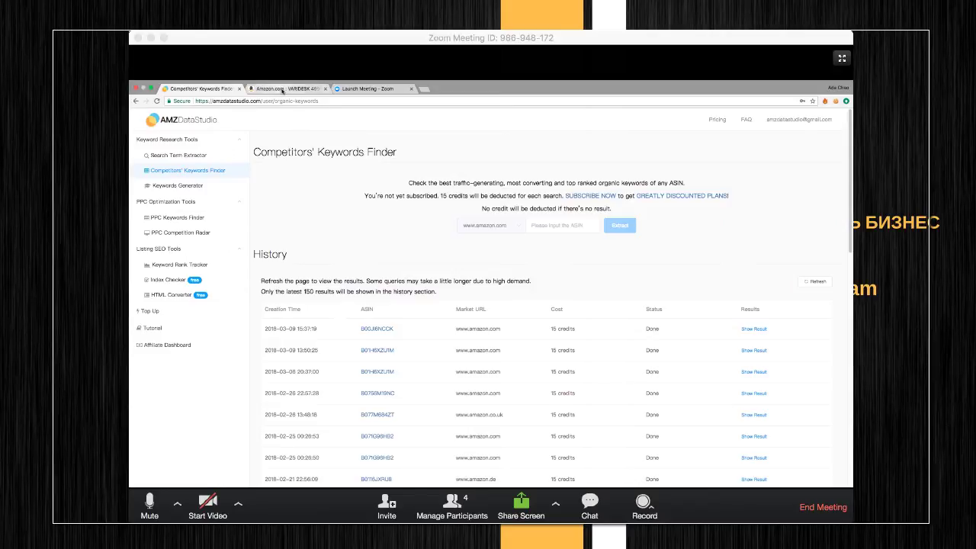
{"action": "left_click", "coordinate": [551, 270]}
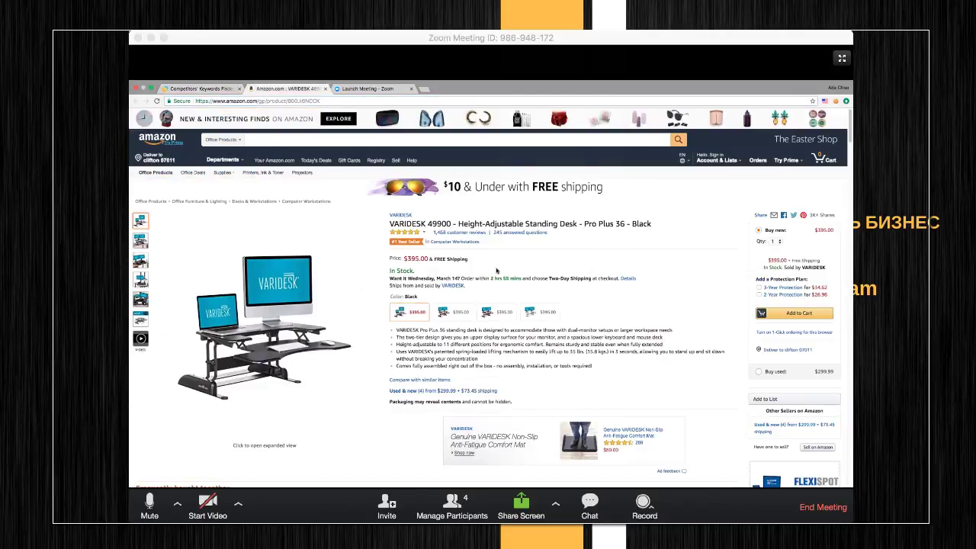
{"action": "left_click_drag", "start_coordinate": [287, 100], "coordinate": [327, 101]}
{"action": "key", "text": "super+1"}
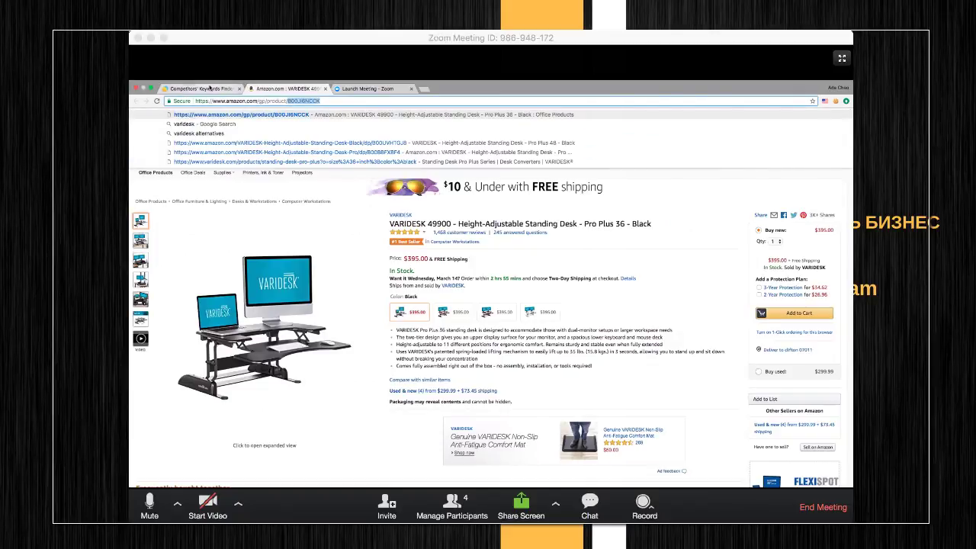
{"action": "left_click", "coordinate": [571, 228]}
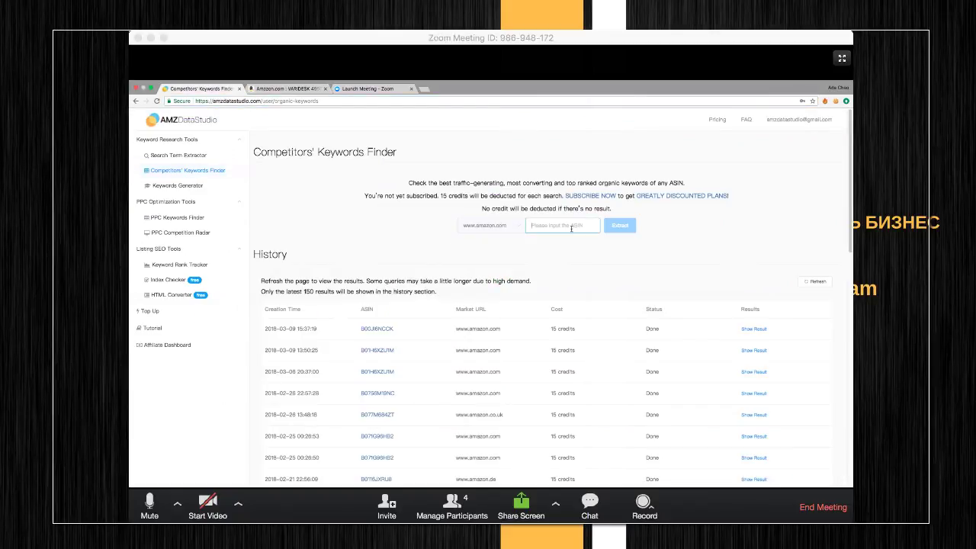
{"action": "type", "text": "B00JI6NCCK"}
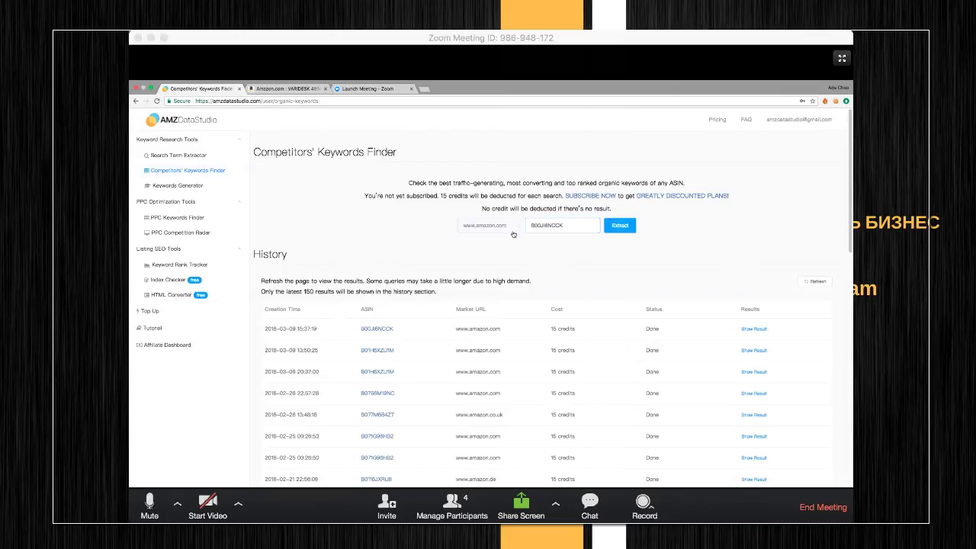
{"action": "left_click", "coordinate": [515, 234]}
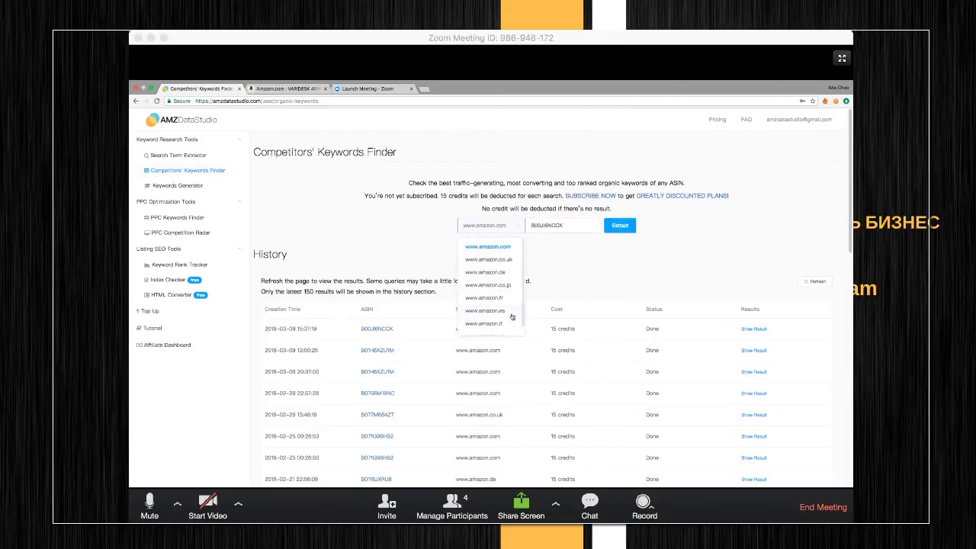
{"action": "left_click", "coordinate": [627, 252]}
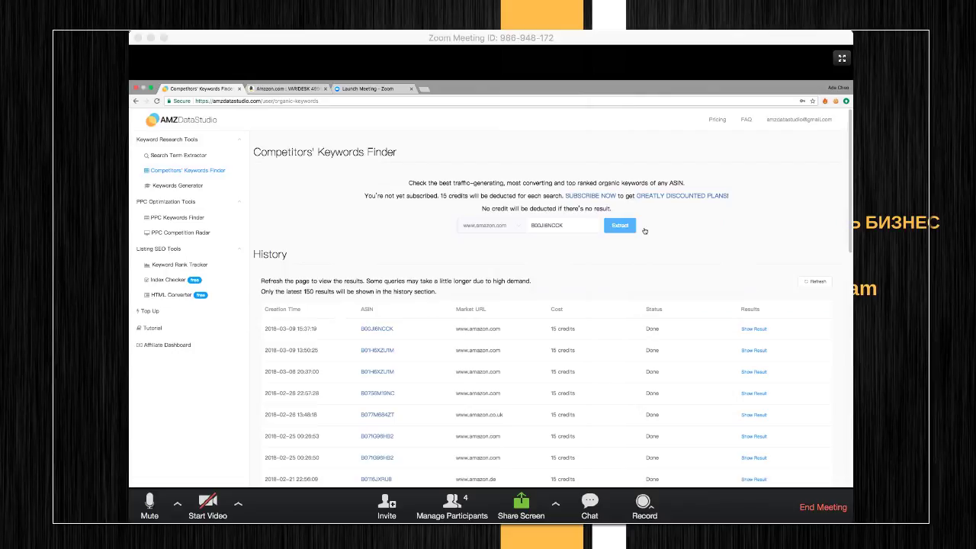
{"action": "left_click", "coordinate": [629, 230]}
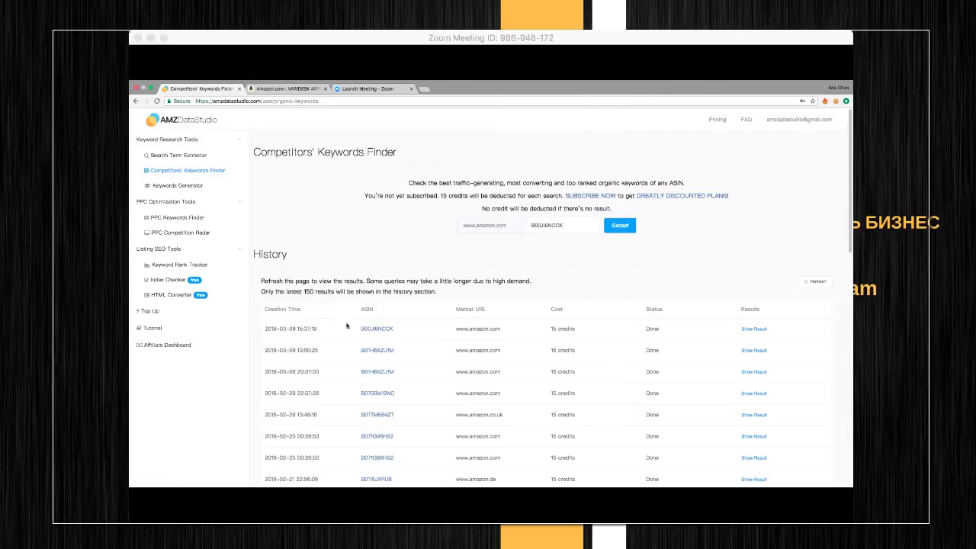
Show the latest saved result for ASIN B00JI6NCCK and review its table of organic keywords.
{"action": "left_click", "coordinate": [753, 328]}
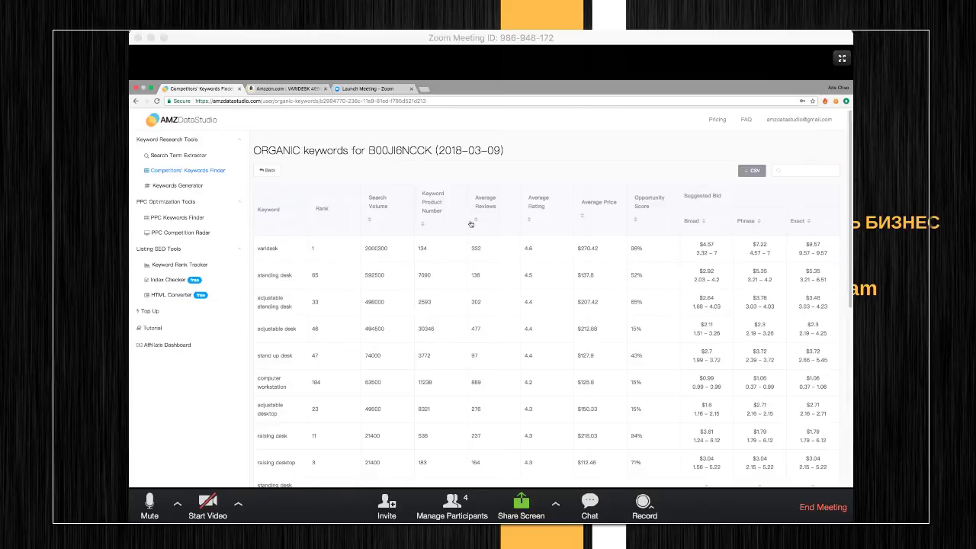
{"action": "left_click", "coordinate": [460, 441]}
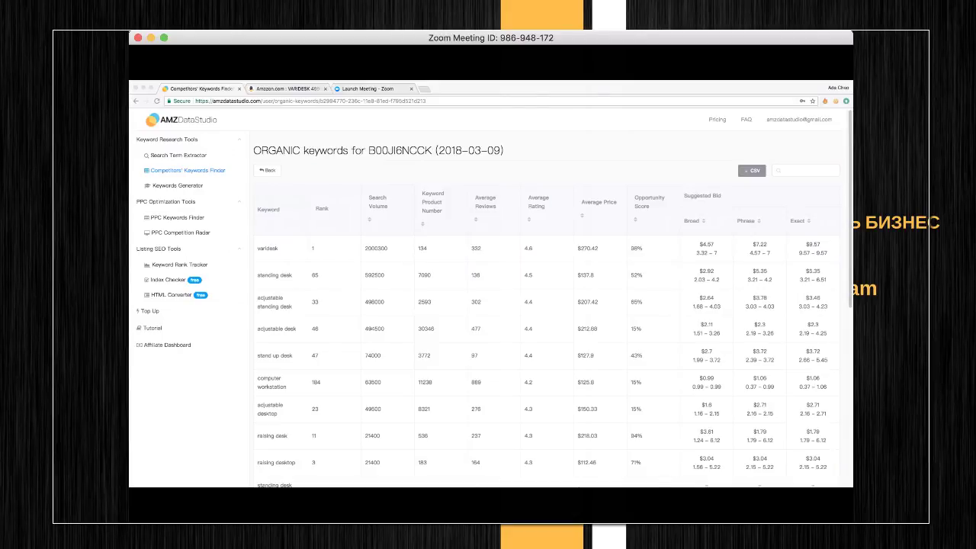
{"action": "scroll", "coordinate": [470, 320], "scroll_direction": "down", "scroll_amount": 3}
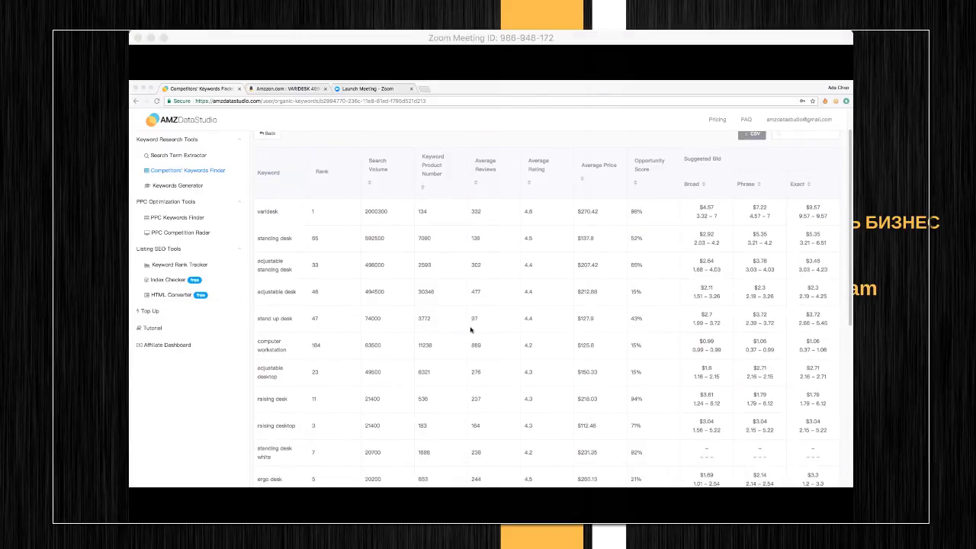
{"action": "scroll", "coordinate": [471, 329], "scroll_direction": "down", "scroll_amount": 7}
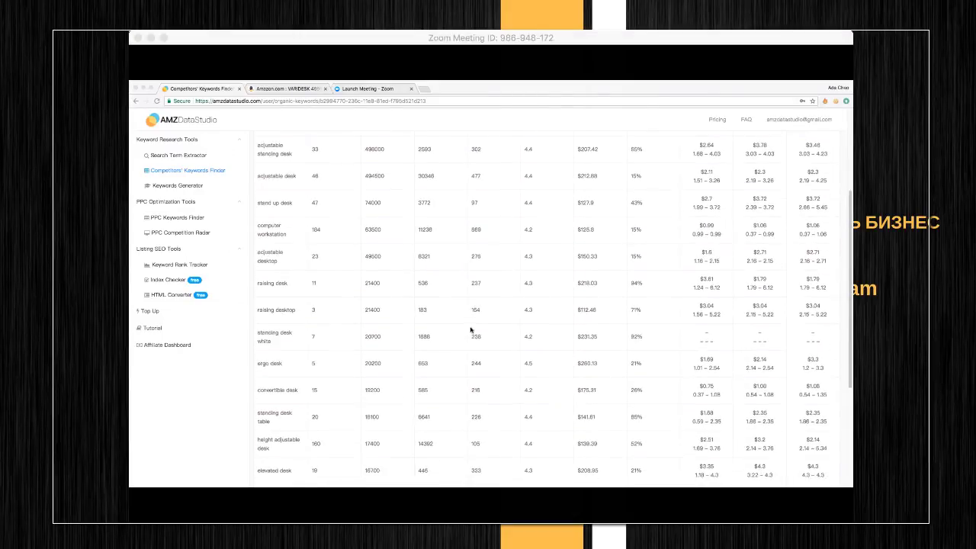
{"action": "scroll", "coordinate": [470, 331], "scroll_direction": "down", "scroll_amount": 2}
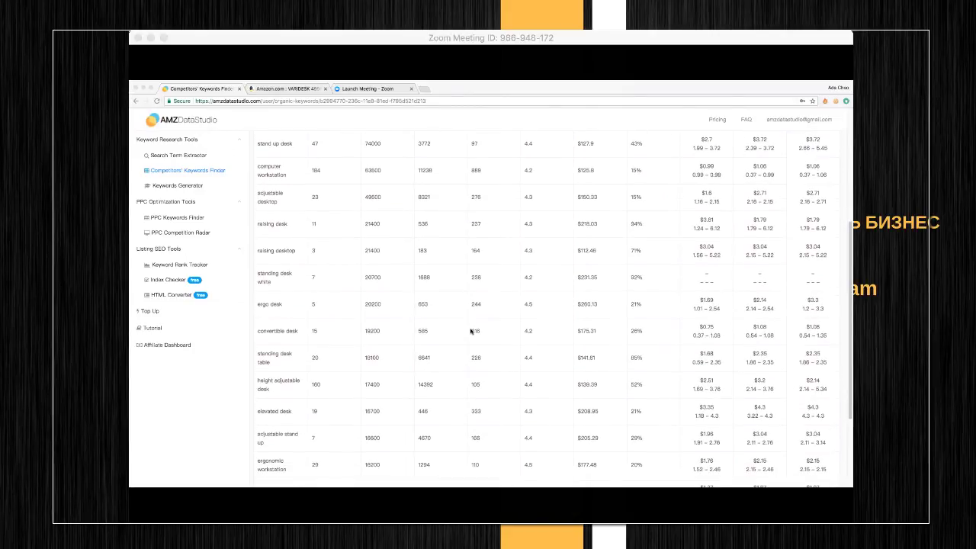
{"action": "scroll", "coordinate": [470, 331], "scroll_direction": "down", "scroll_amount": 1}
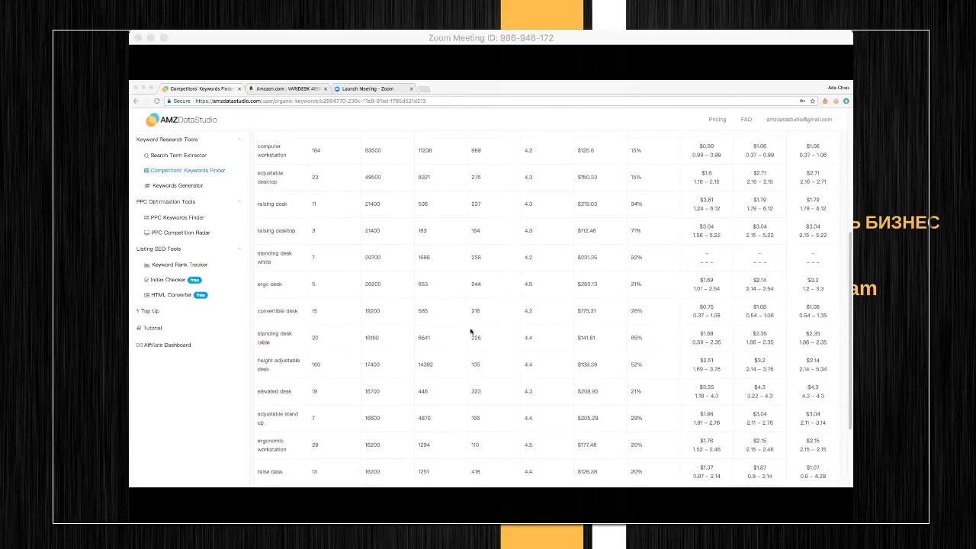
{"action": "scroll", "coordinate": [562, 409], "scroll_direction": "down", "scroll_amount": 5}
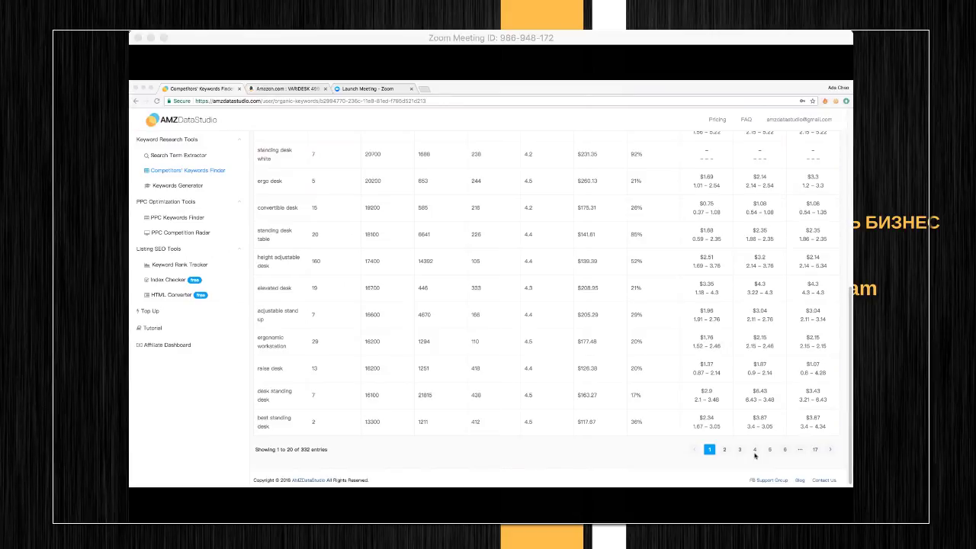
{"action": "scroll", "coordinate": [756, 455], "scroll_direction": "up", "scroll_amount": 3}
{"action": "scroll", "coordinate": [755, 455], "scroll_direction": "up", "scroll_amount": 5}
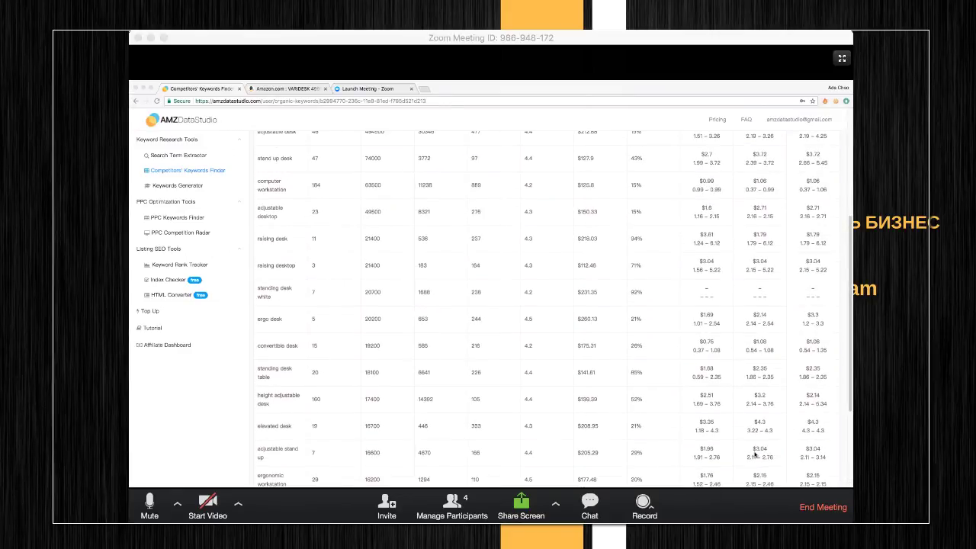
{"action": "scroll", "coordinate": [755, 456], "scroll_direction": "up", "scroll_amount": 3}
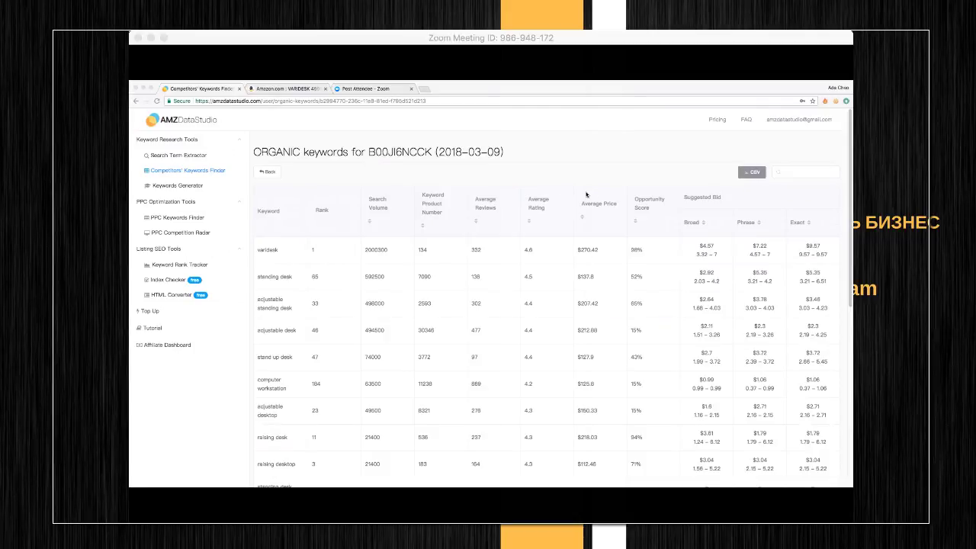
Sort the organic keywords of B00JI6NCCK by opportunity score.
{"action": "mouse_move", "coordinate": [537, 245]}
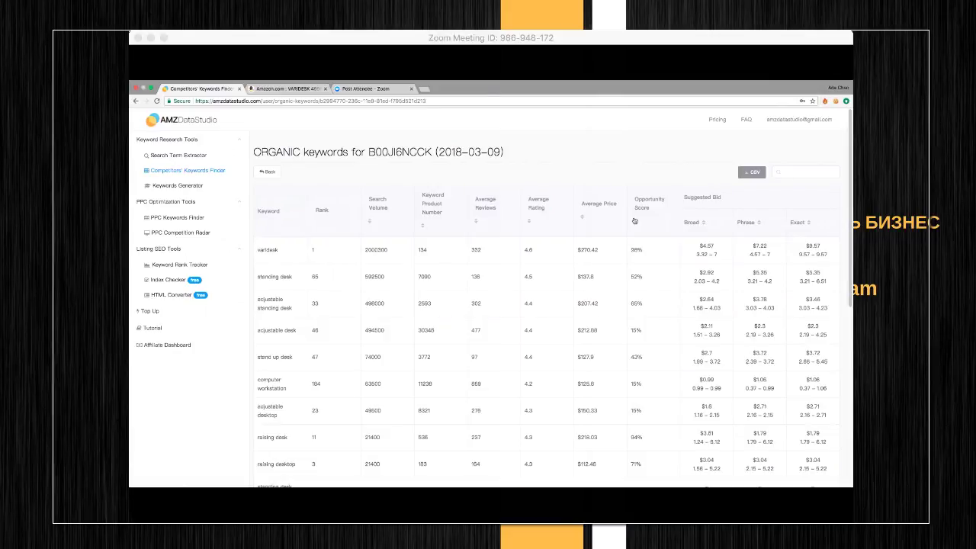
{"action": "left_click", "coordinate": [635, 223]}
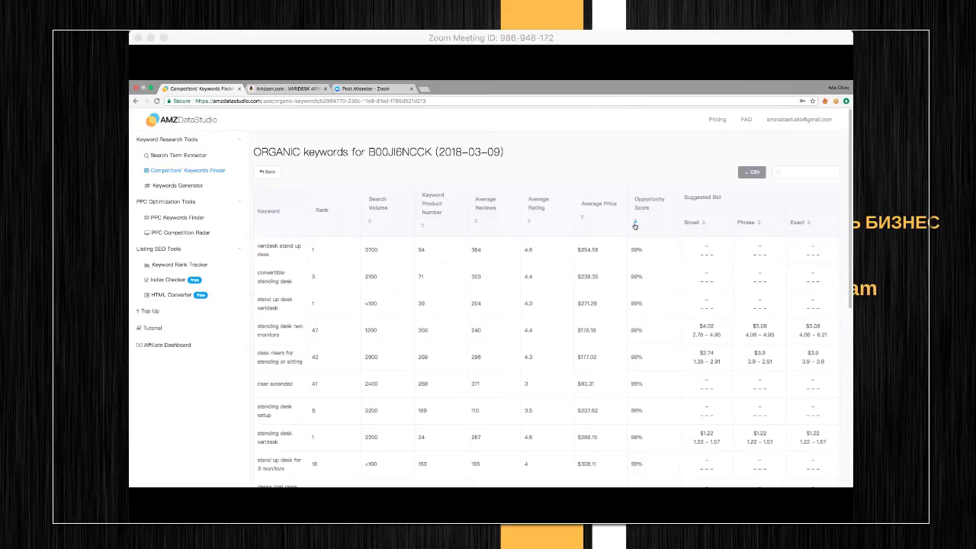
{"action": "left_click", "coordinate": [636, 222]}
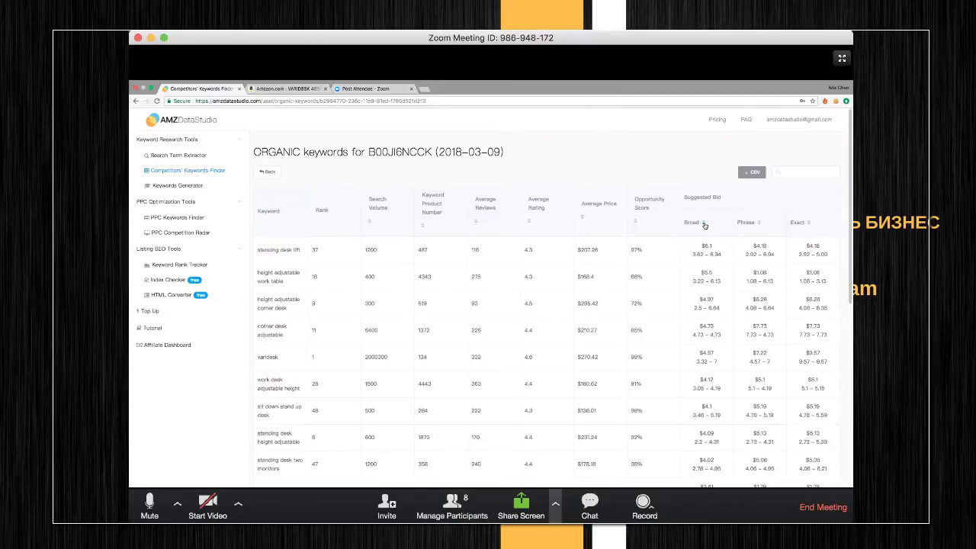
Open the chat of the Zoom meeting.
{"action": "left_click", "coordinate": [590, 503]}
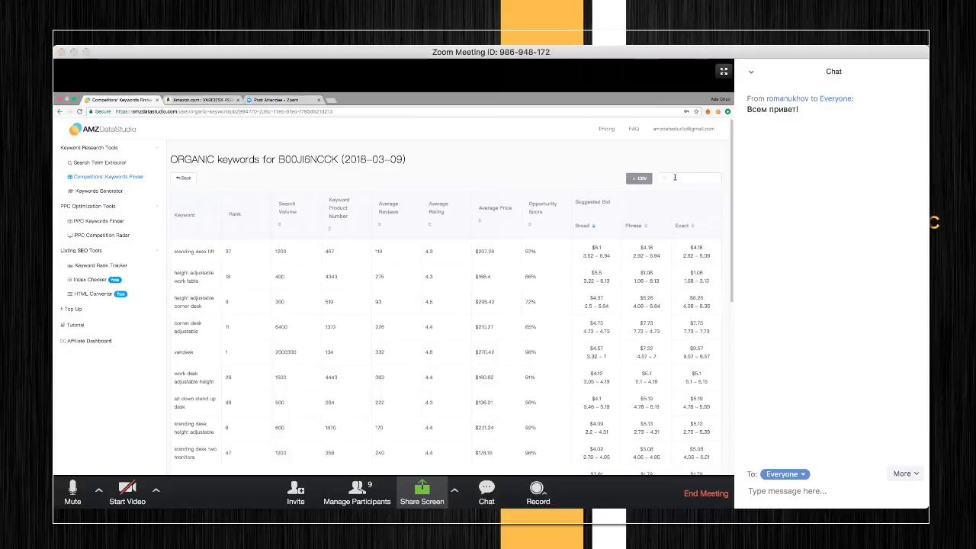
Search the organic keywords table for "standing" and clear the search text again.
{"action": "left_click", "coordinate": [675, 177]}
{"action": "type", "text": "standing"}
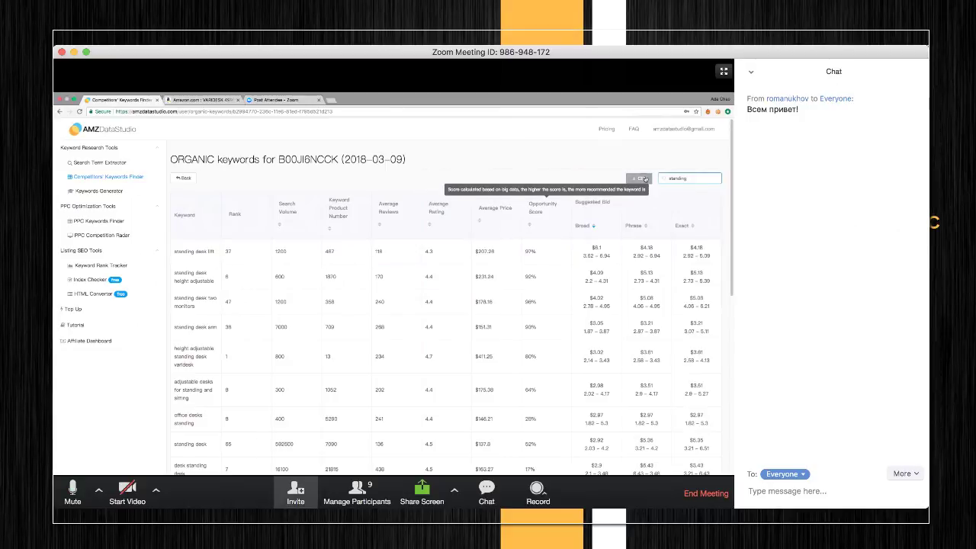
{"action": "left_click_drag", "start_coordinate": [691, 180], "coordinate": [660, 181]}
{"action": "key", "text": "BackSpace"}
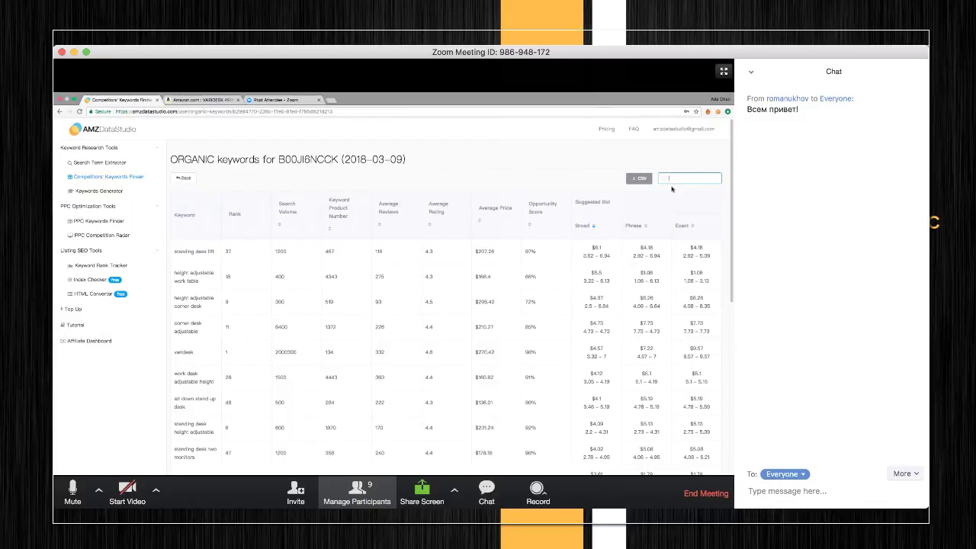
Show the Zoom meeting's participants, mute everyone, and unmute the presenter.
{"action": "key", "text": "super+u"}
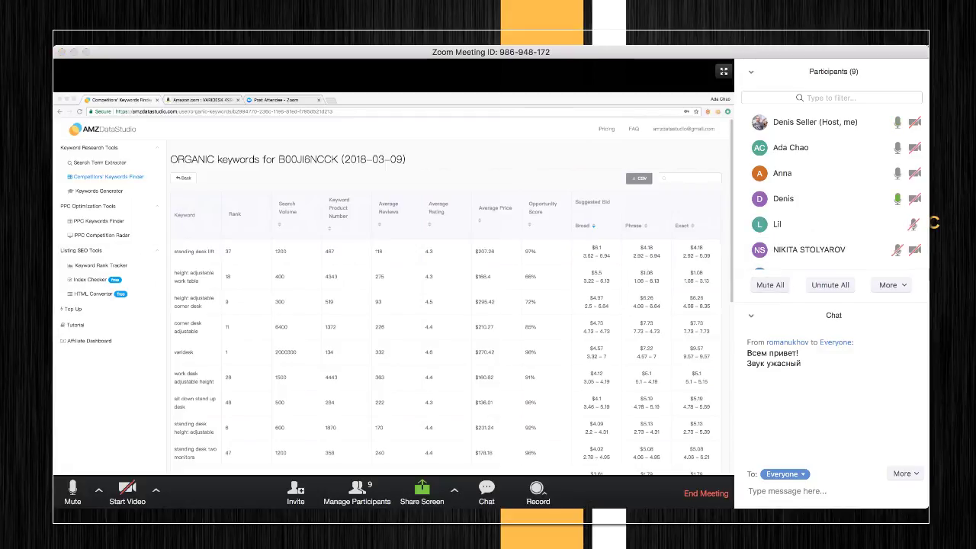
{"action": "left_click", "coordinate": [770, 284]}
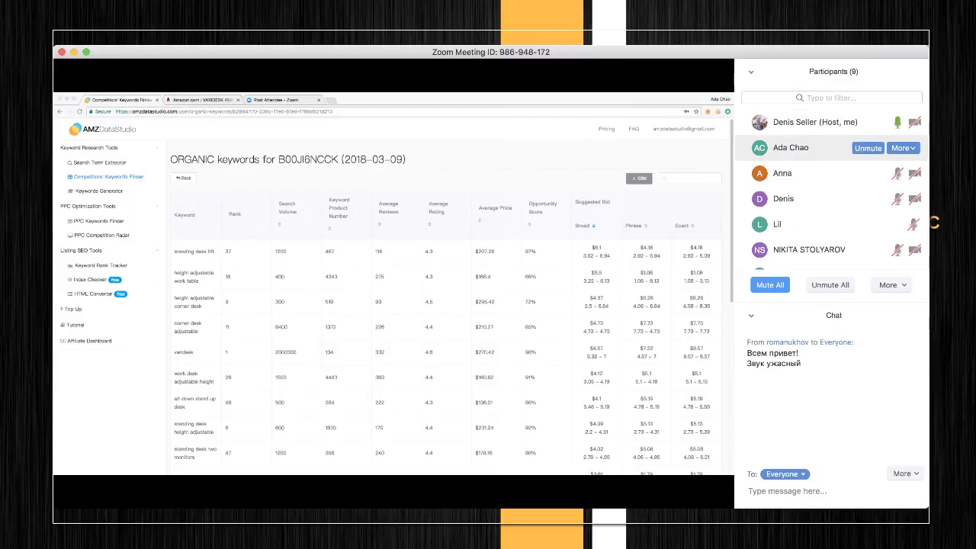
{"action": "left_click", "coordinate": [868, 148]}
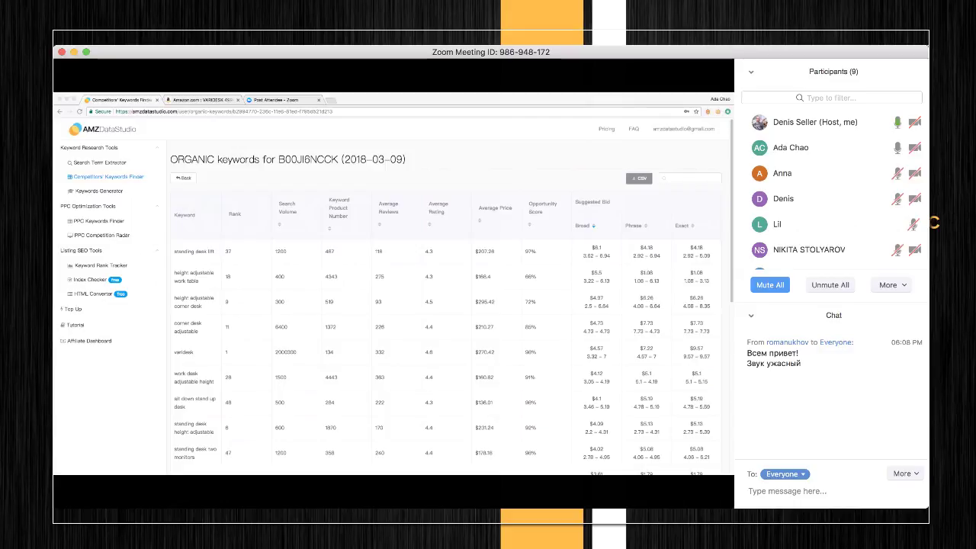
{"action": "left_click", "coordinate": [683, 177]}
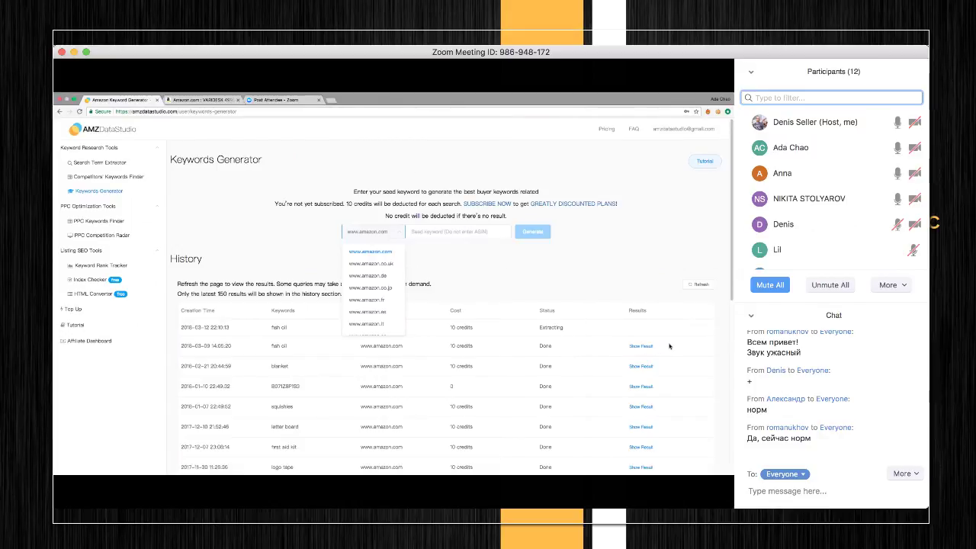
Show the finished fish oil result in the Keywords Generator, view the price distribution chart for "fish oil" in full screen, and close it.
{"action": "left_click", "coordinate": [642, 346]}
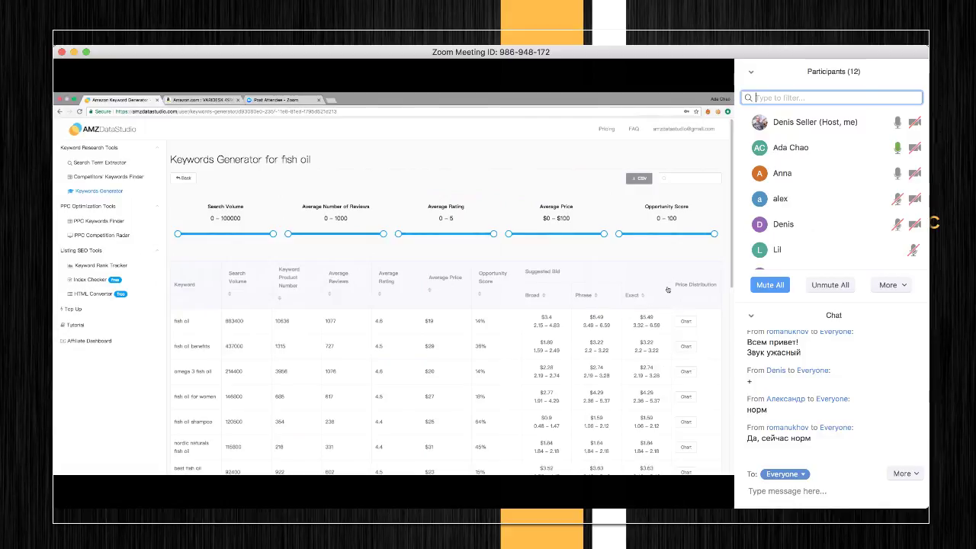
{"action": "left_click", "coordinate": [686, 321]}
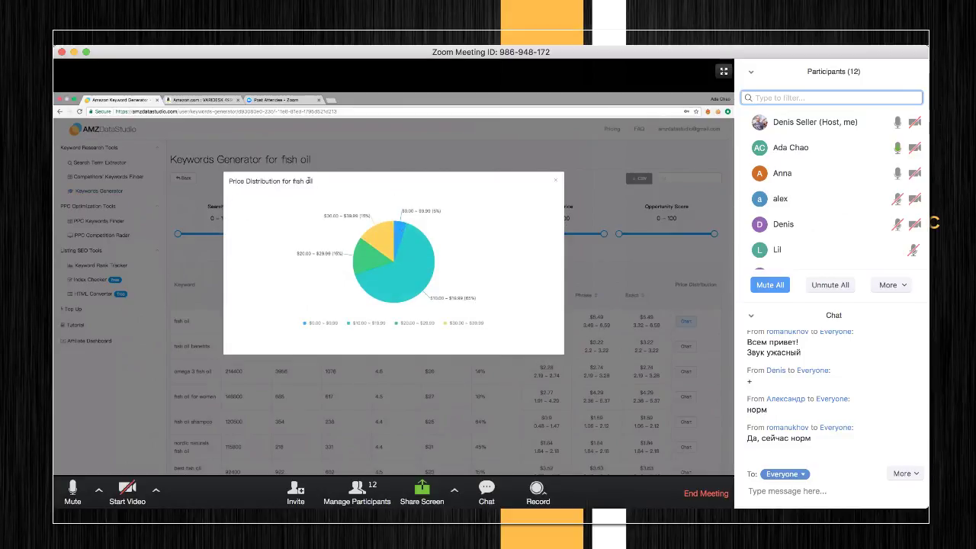
{"action": "key", "text": "super+shift+f"}
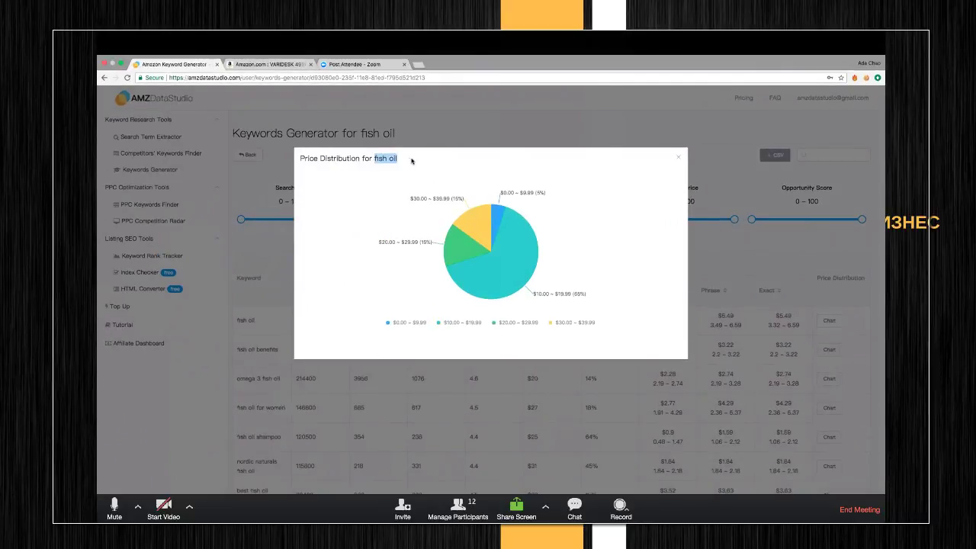
{"action": "mouse_move", "coordinate": [527, 302]}
{"action": "left_click", "coordinate": [680, 160]}
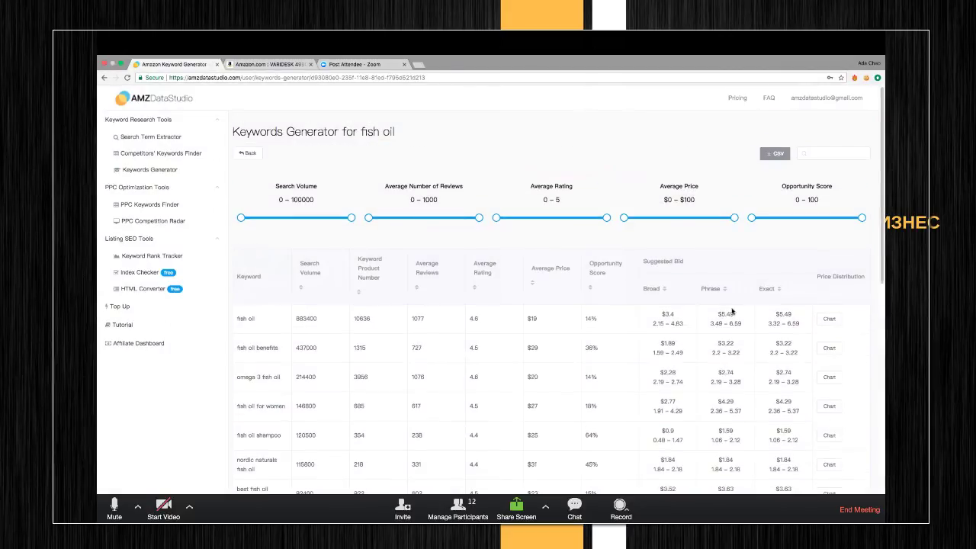
View the price distribution chart for the keyword "omega 3 fish oil" and close it.
{"action": "scroll", "coordinate": [683, 320], "scroll_direction": "down", "scroll_amount": 2}
{"action": "key", "text": "Return"}
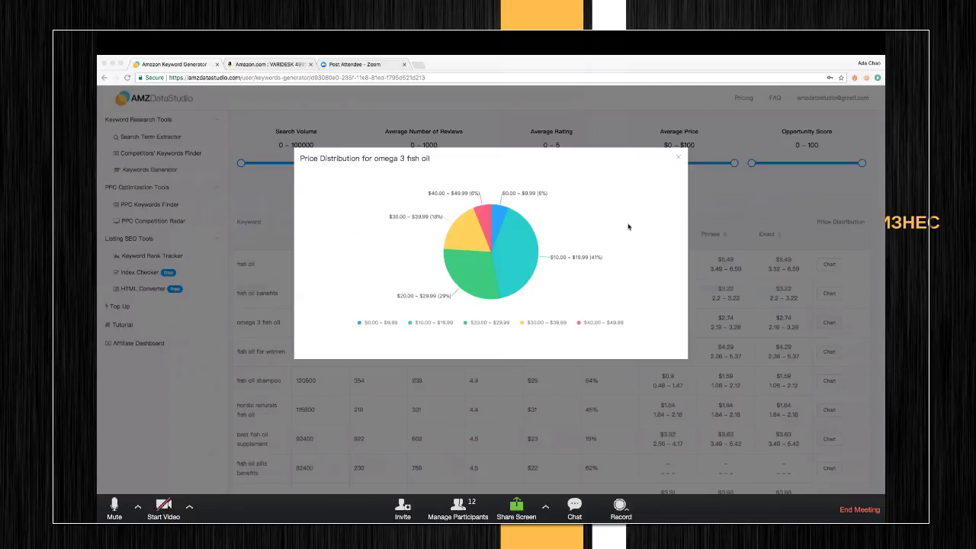
{"action": "left_click", "coordinate": [678, 160]}
{"action": "left_click", "coordinate": [678, 159]}
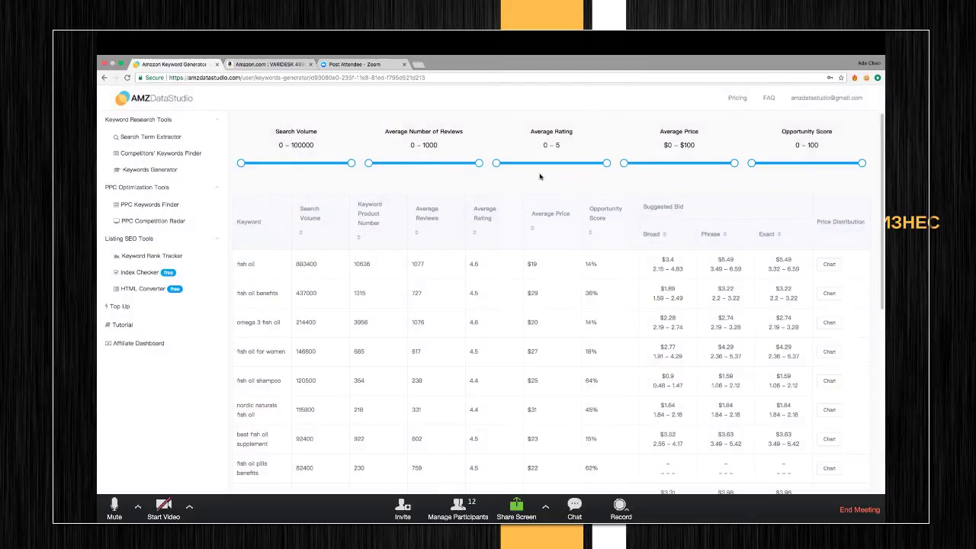
Filter the fish oil keywords to search volume 48750–100000, average number of reviews 0–591, and average rating 1–5.
{"action": "mouse_move", "coordinate": [480, 164]}
{"action": "mouse_move", "coordinate": [458, 209]}
{"action": "left_click_drag", "start_coordinate": [247, 163], "coordinate": [294, 163]}
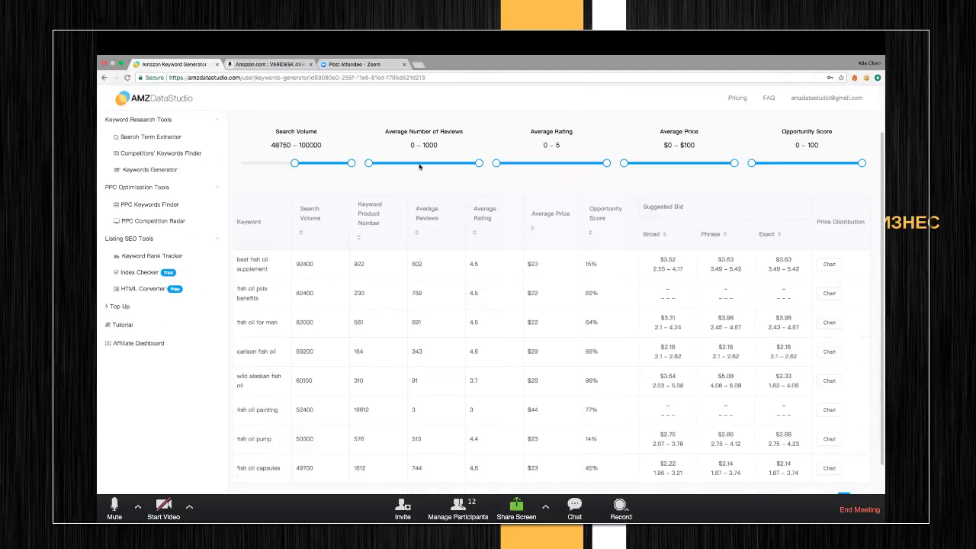
{"action": "mouse_move", "coordinate": [479, 164]}
{"action": "left_click_drag", "start_coordinate": [479, 163], "coordinate": [433, 163]}
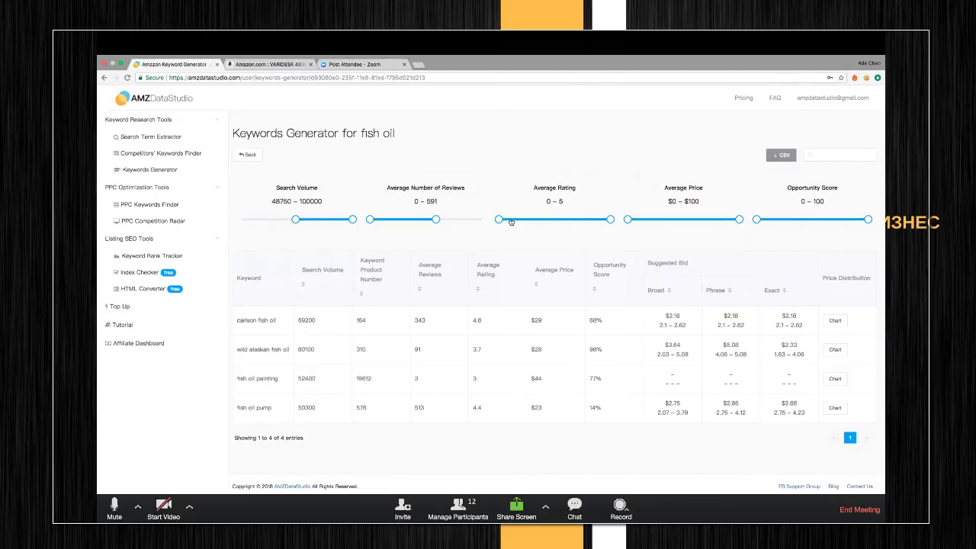
{"action": "left_click_drag", "start_coordinate": [499, 218], "coordinate": [520, 219]}
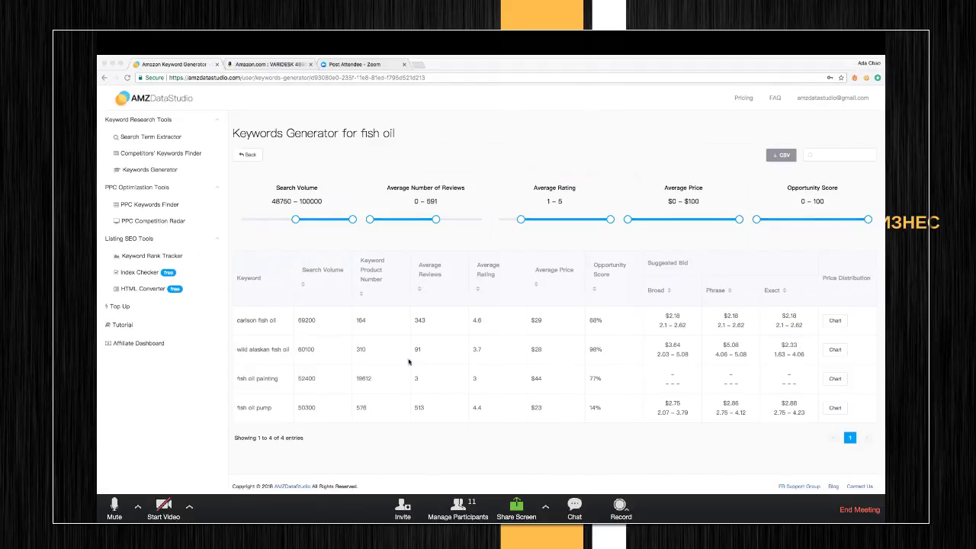
Raise the upper limit for average number of reviews to 712 and limit the average price to $60.
{"action": "left_click", "coordinate": [447, 220]}
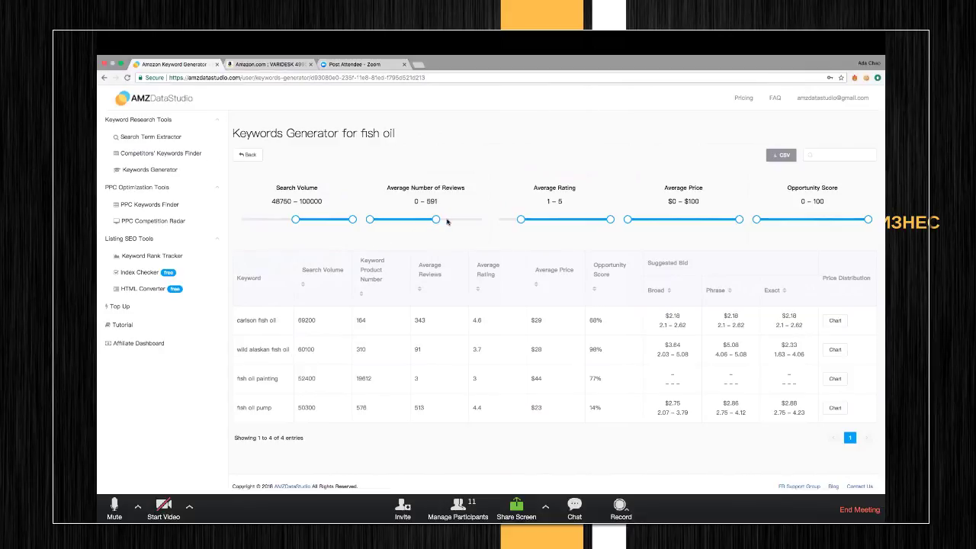
{"action": "left_click_drag", "start_coordinate": [435, 219], "coordinate": [450, 219]}
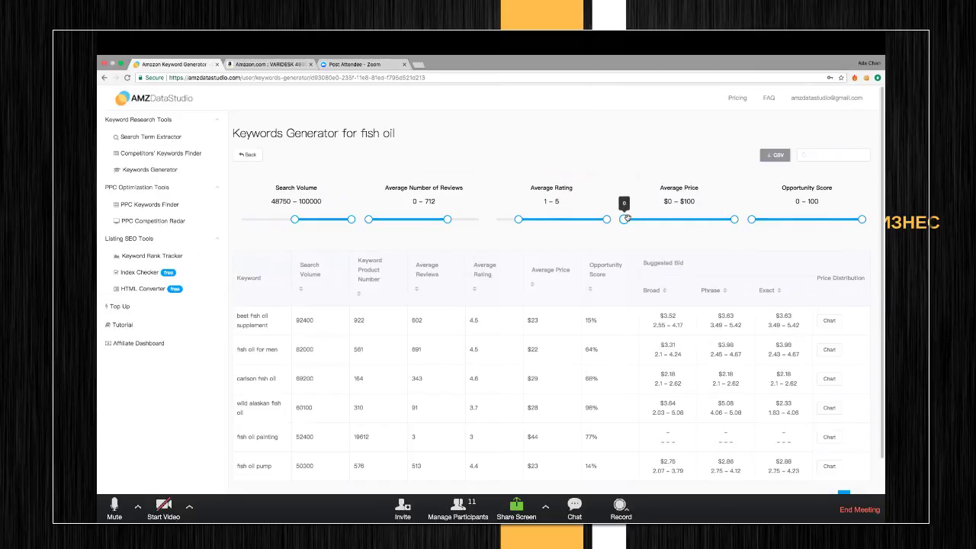
{"action": "left_click_drag", "start_coordinate": [733, 219], "coordinate": [691, 218]}
{"action": "scroll", "coordinate": [691, 219], "scroll_direction": "down", "scroll_amount": 1}
{"action": "scroll", "coordinate": [691, 219], "scroll_direction": "down", "scroll_amount": 1}
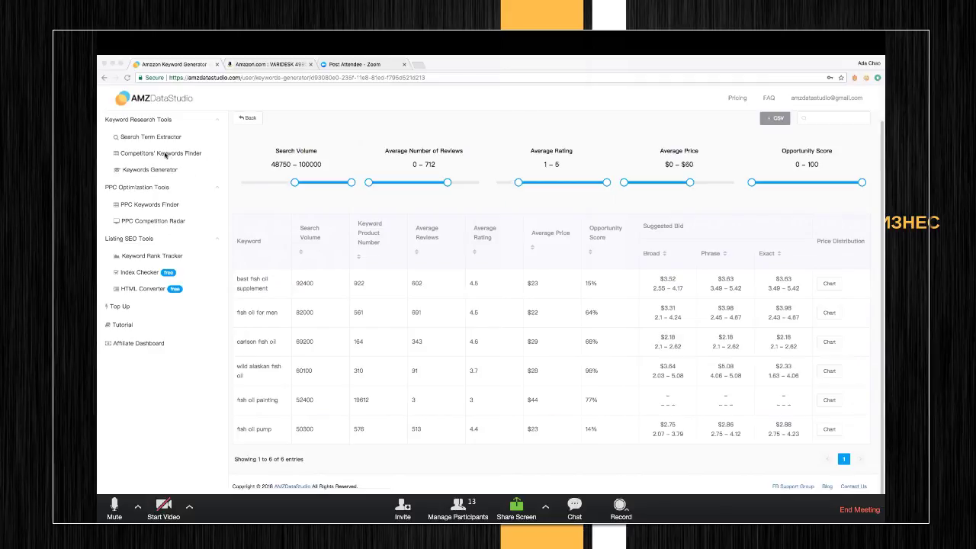
In the Search Term Extractor, view the Amazon listing for ASIN B01N1U4UE9 and show its extracted backend keywords.
{"action": "left_click", "coordinate": [136, 141]}
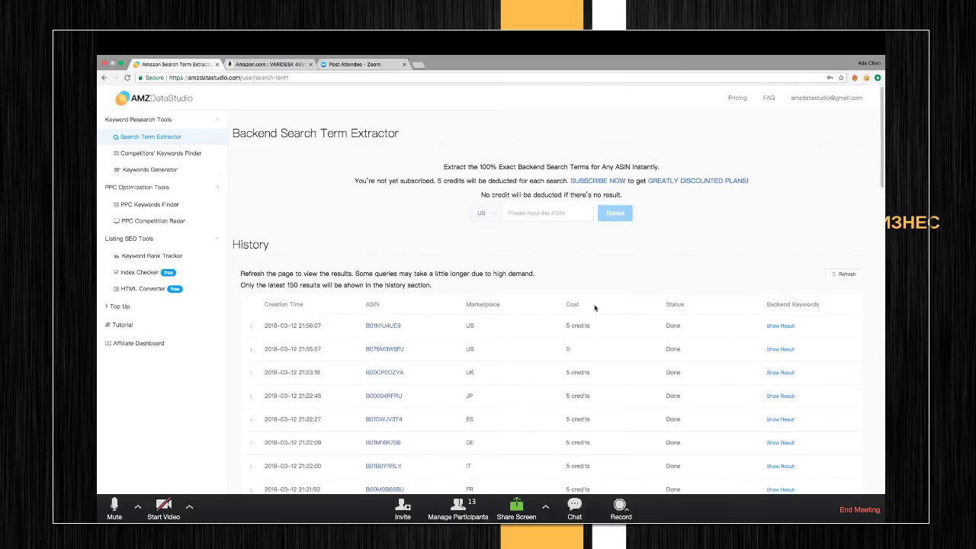
{"action": "scroll", "coordinate": [591, 307], "scroll_direction": "down", "scroll_amount": 1}
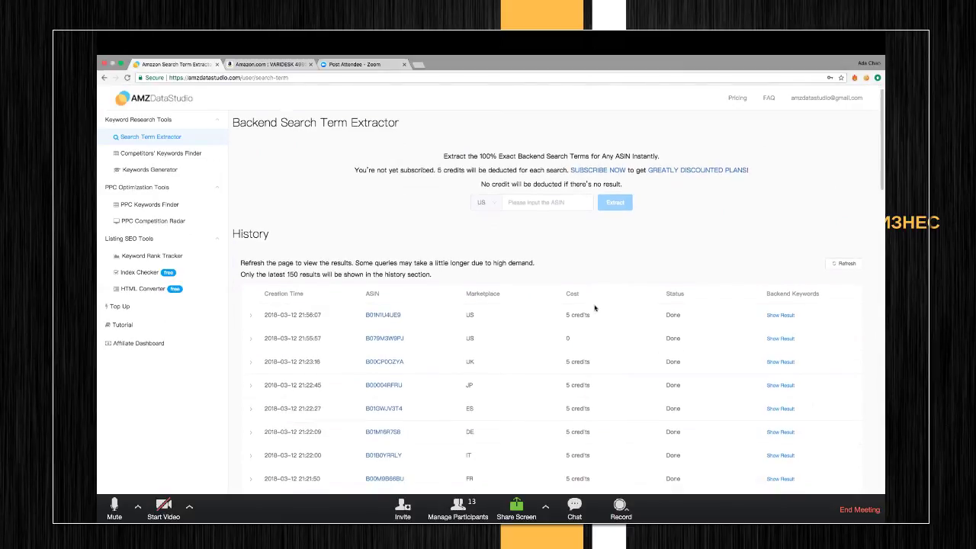
{"action": "left_click", "coordinate": [385, 305]}
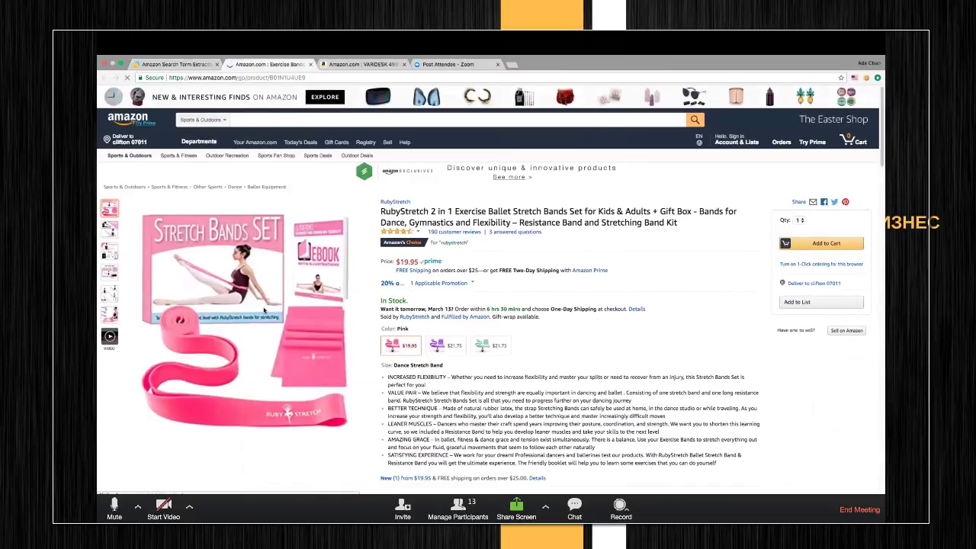
{"action": "left_click", "coordinate": [175, 64]}
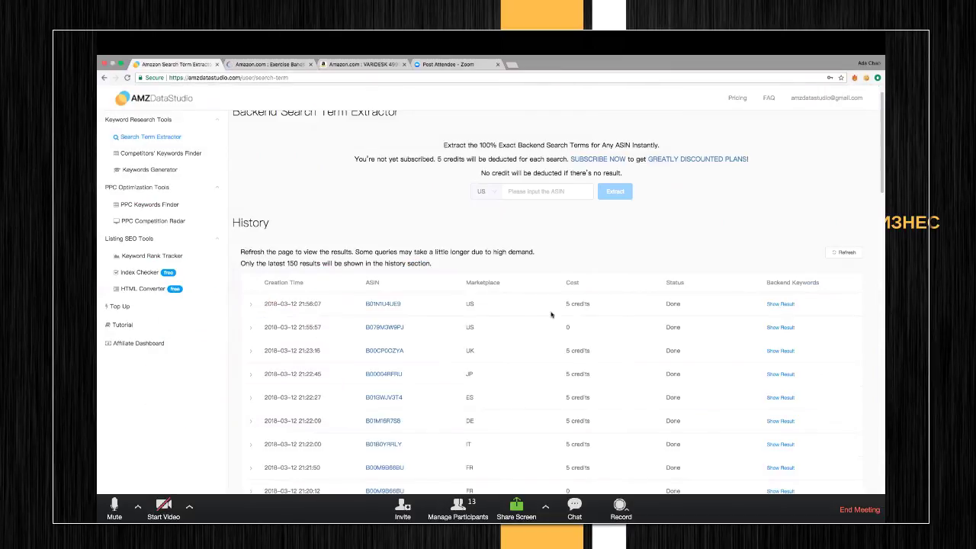
{"action": "left_click", "coordinate": [781, 304]}
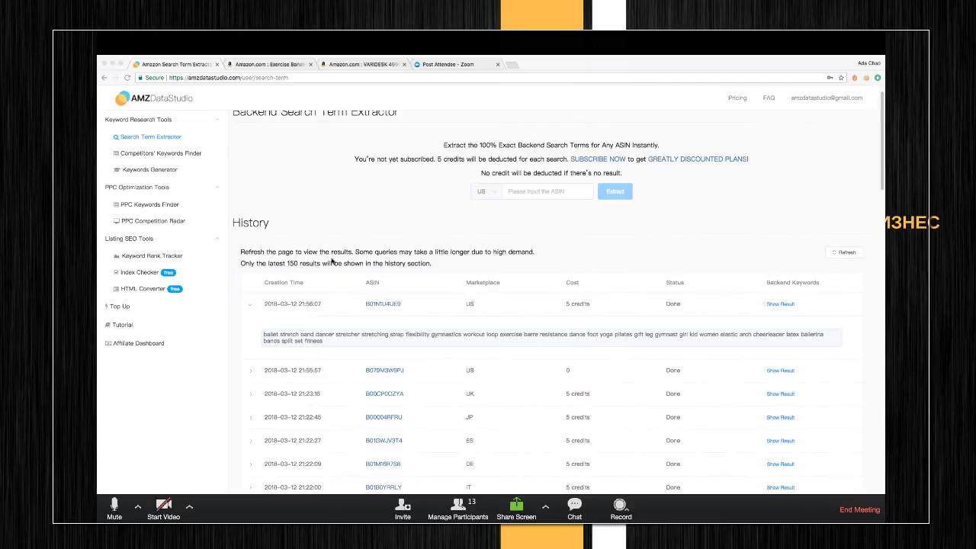
View the credit top-up prices and the monthly subscription plans, pointing out the Starter Plan's Backend Search Term Extractor entry.
{"action": "left_click", "coordinate": [118, 307]}
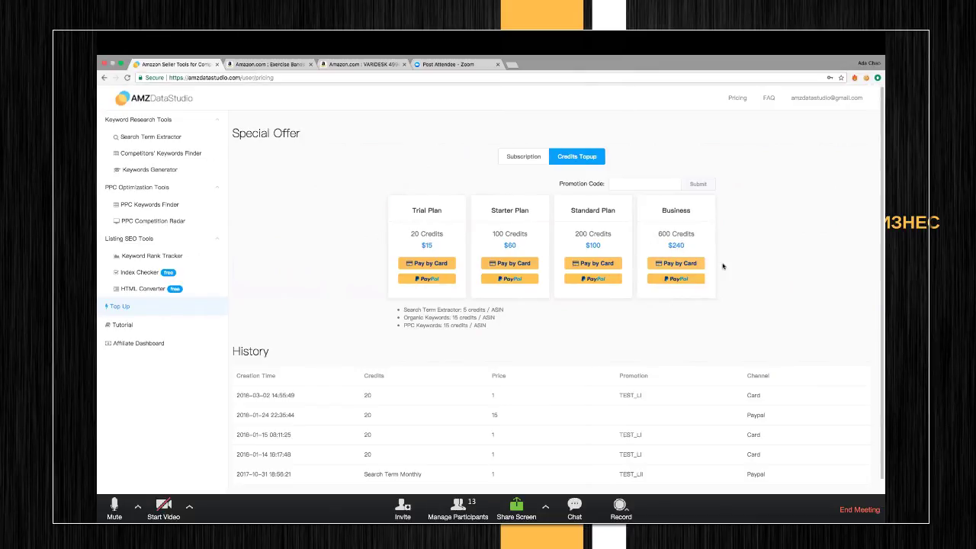
{"action": "left_click", "coordinate": [524, 158]}
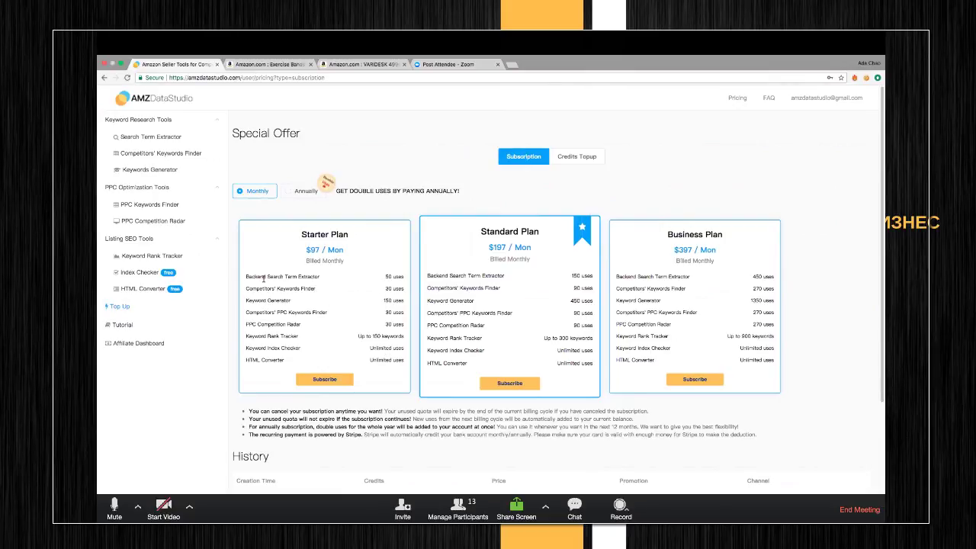
{"action": "left_click_drag", "start_coordinate": [260, 279], "coordinate": [272, 279]}
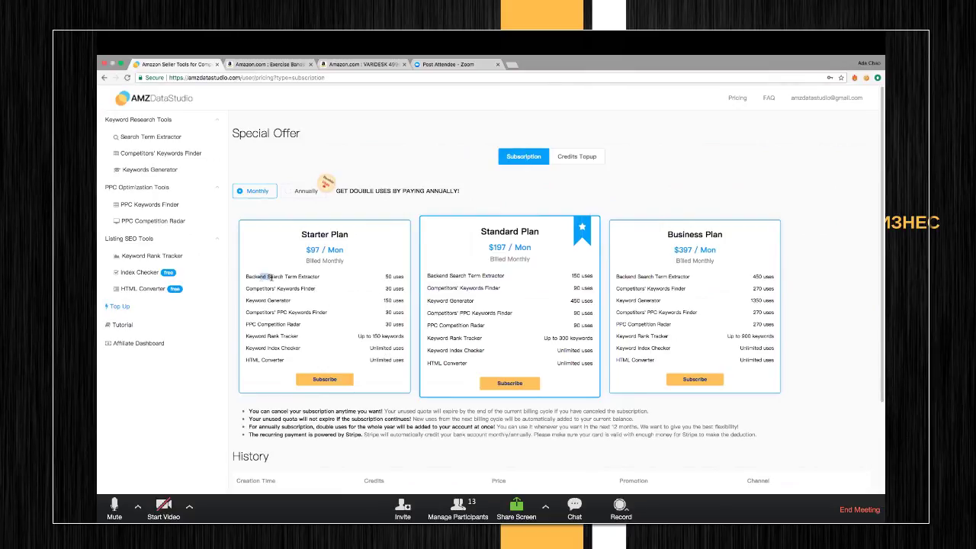
{"action": "left_click", "coordinate": [363, 277]}
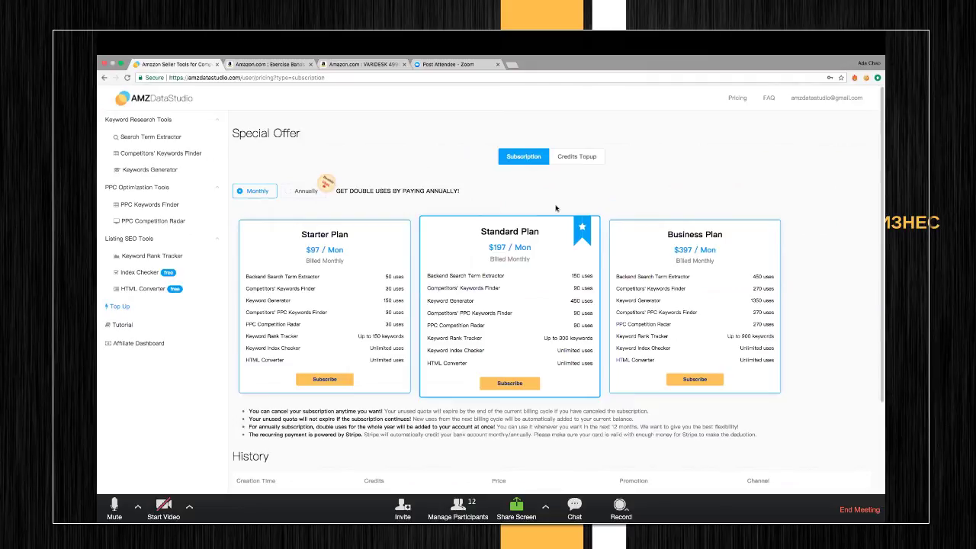
{"action": "left_click", "coordinate": [170, 206]}
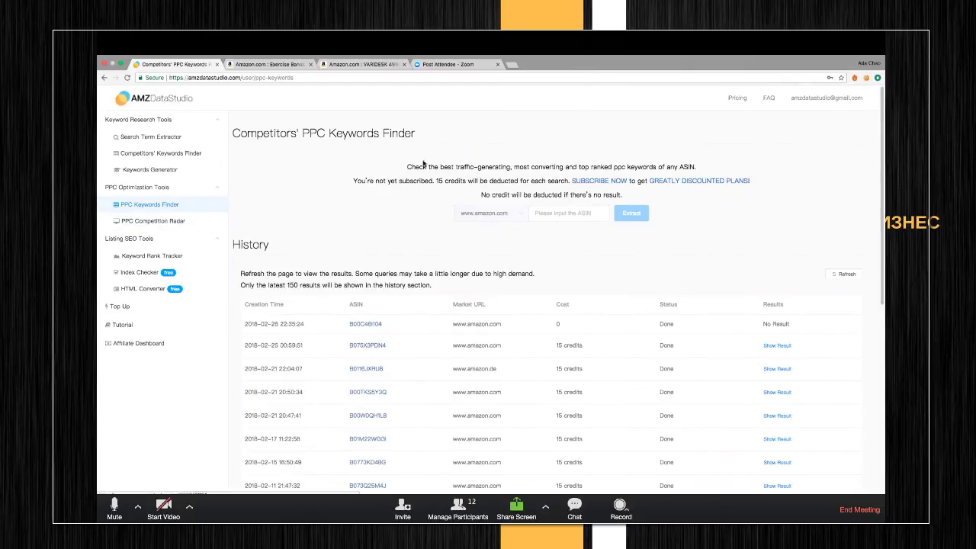
{"action": "left_click", "coordinate": [293, 66]}
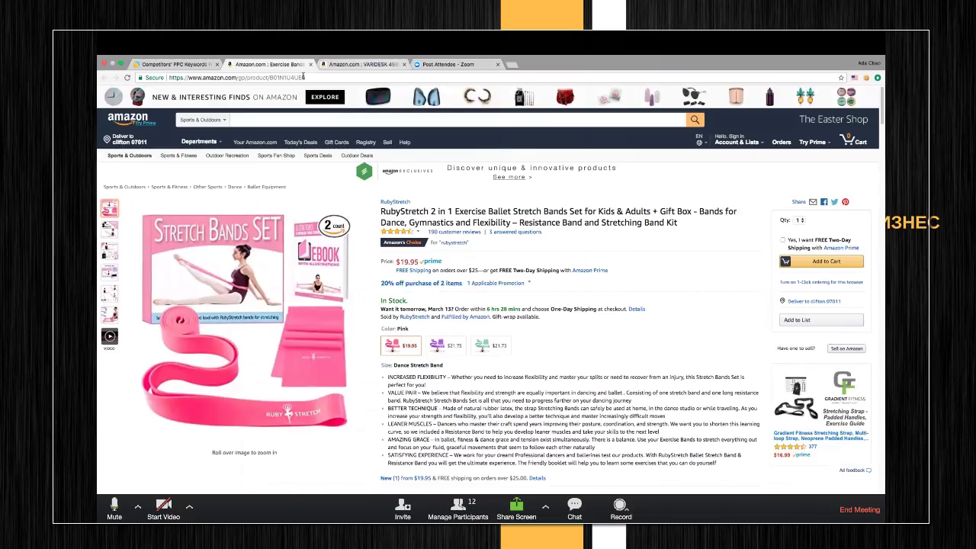
{"action": "key", "text": "ctrl+Tab"}
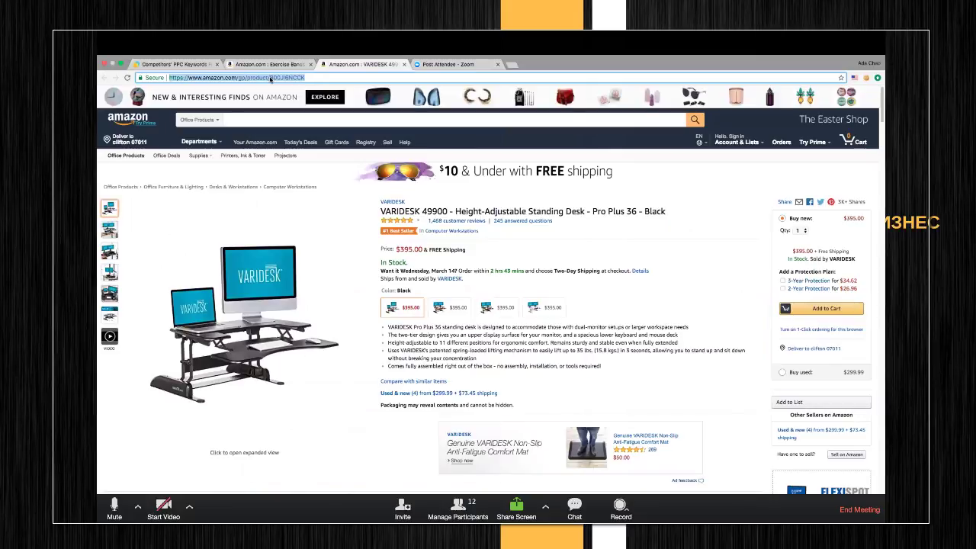
{"action": "double_click", "coordinate": [270, 78]}
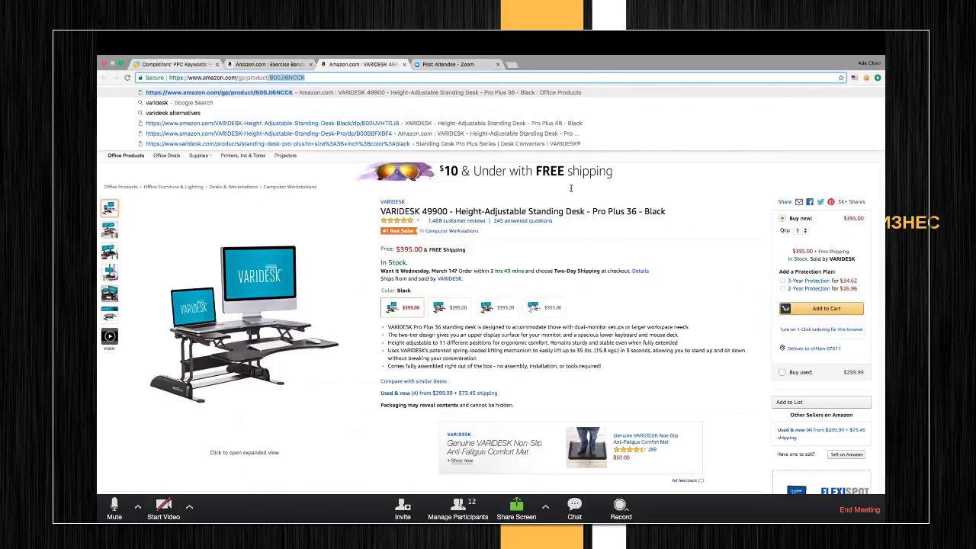
{"action": "key", "text": "super+c"}
{"action": "key", "text": "super+1"}
{"action": "left_click", "coordinate": [572, 214]}
{"action": "key", "text": "super+v"}
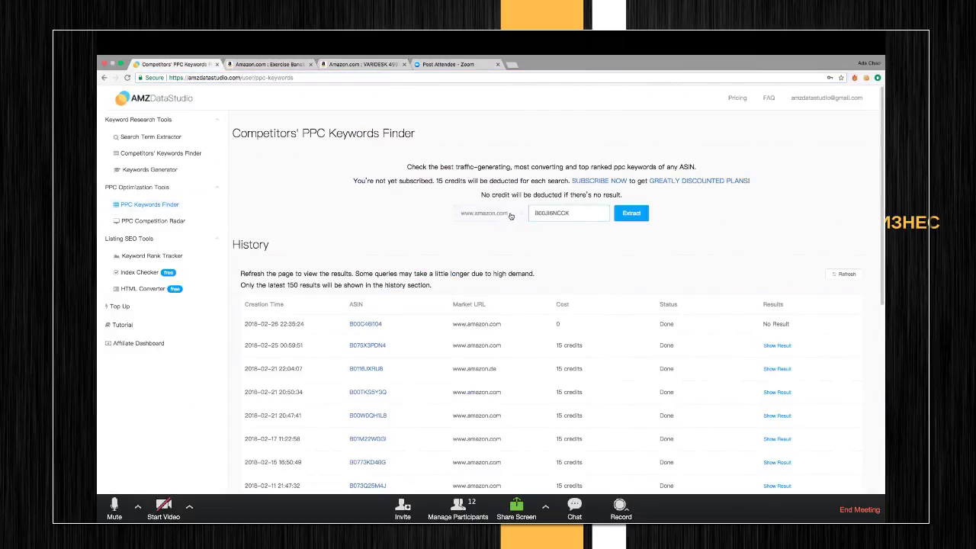
{"action": "left_click", "coordinate": [511, 216]}
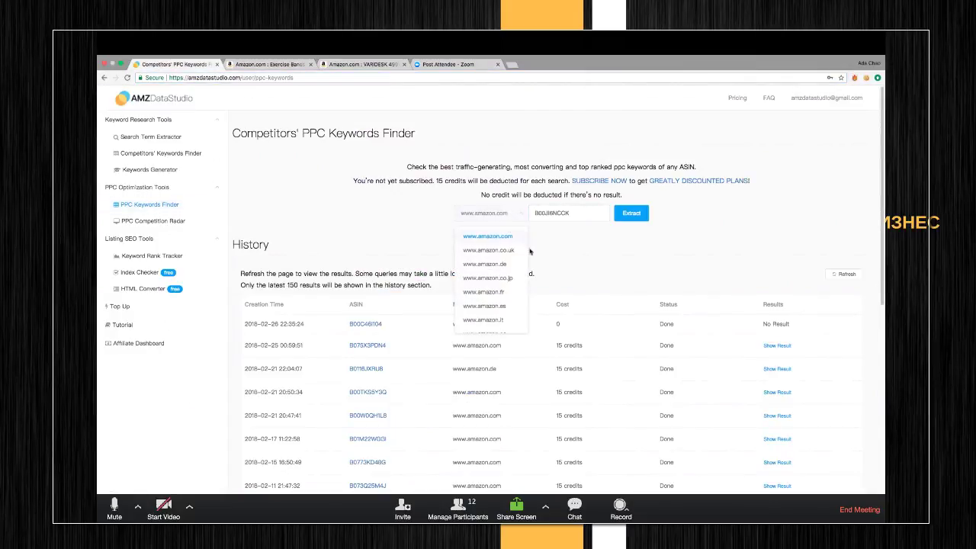
{"action": "left_click", "coordinate": [646, 214]}
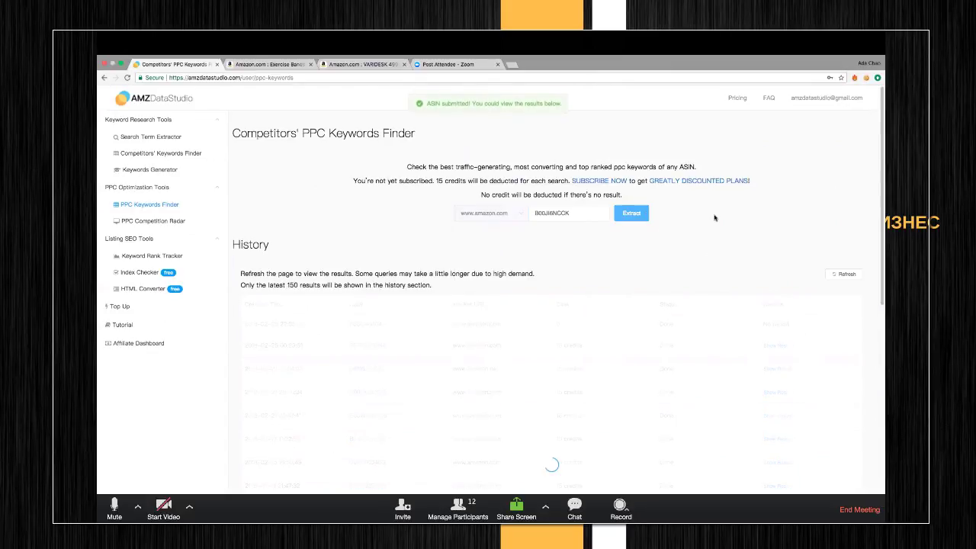
Show the example PPC keywords result for ASIN B019FYL7L2.
{"action": "scroll", "coordinate": [728, 252], "scroll_direction": "down", "scroll_amount": 3}
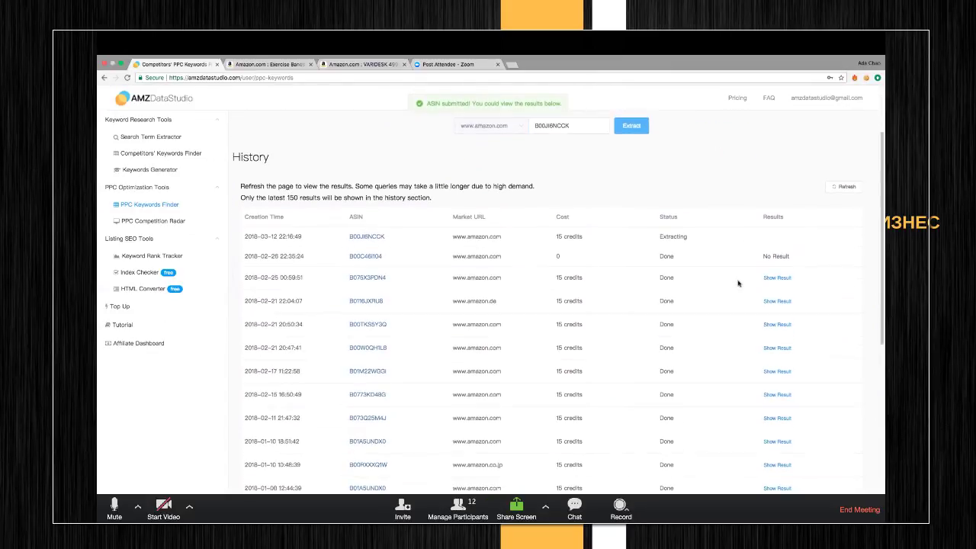
{"action": "scroll", "coordinate": [738, 283], "scroll_direction": "down", "scroll_amount": 8}
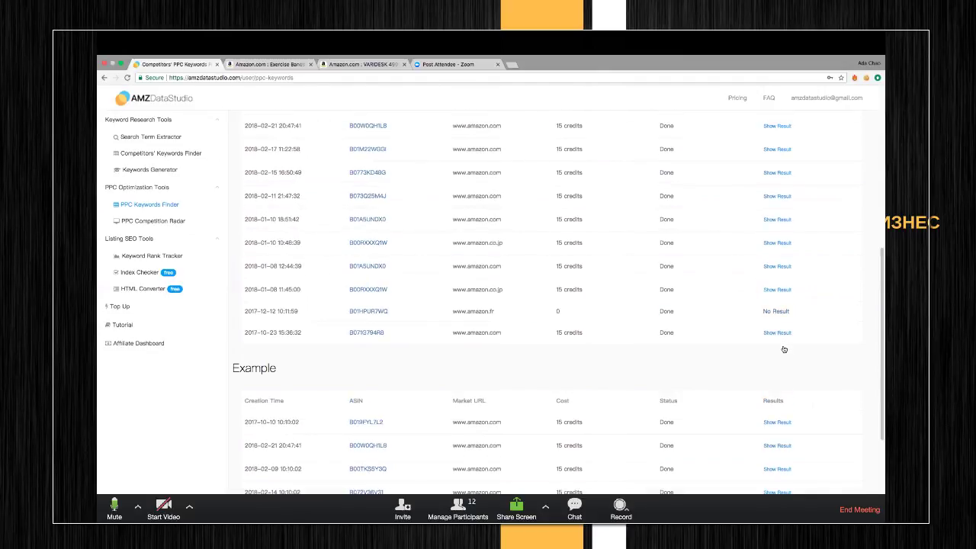
{"action": "scroll", "coordinate": [784, 349], "scroll_direction": "down", "scroll_amount": 3}
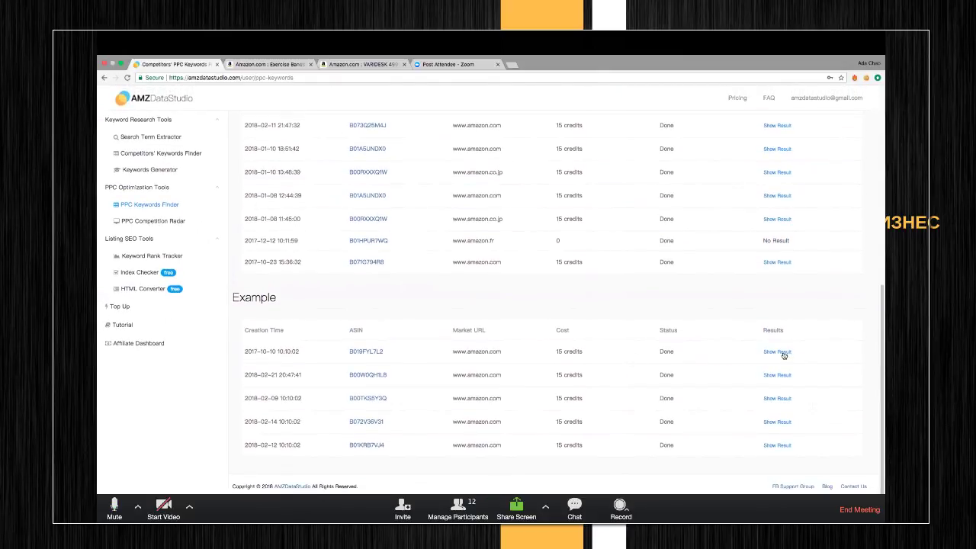
{"action": "left_click", "coordinate": [784, 355]}
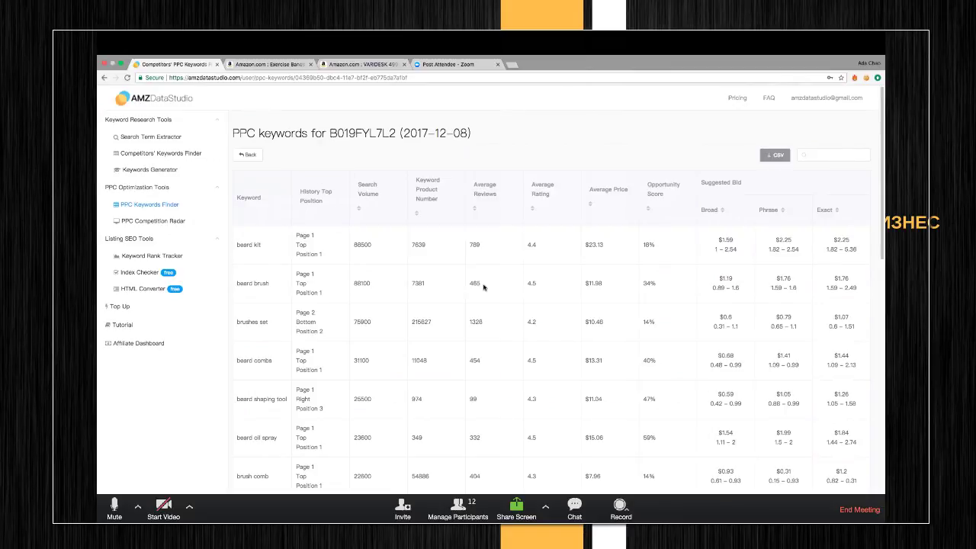
Examine the PPC keywords for B019FYL7L2, including their history top positions, search volumes, and suggested bids.
{"action": "scroll", "coordinate": [483, 288], "scroll_direction": "down", "scroll_amount": 1}
{"action": "scroll", "coordinate": [484, 288], "scroll_direction": "down", "scroll_amount": 1}
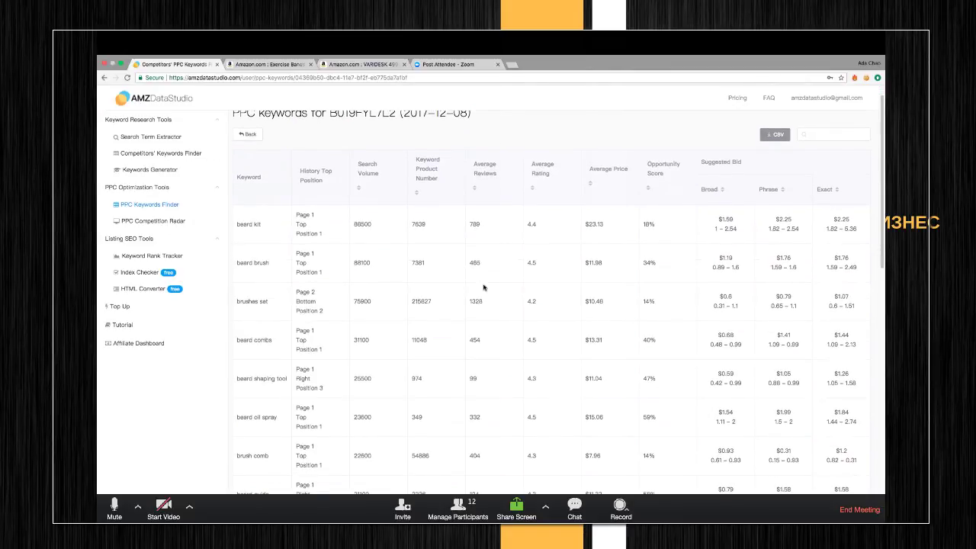
{"action": "scroll", "coordinate": [483, 288], "scroll_direction": "down", "scroll_amount": 5}
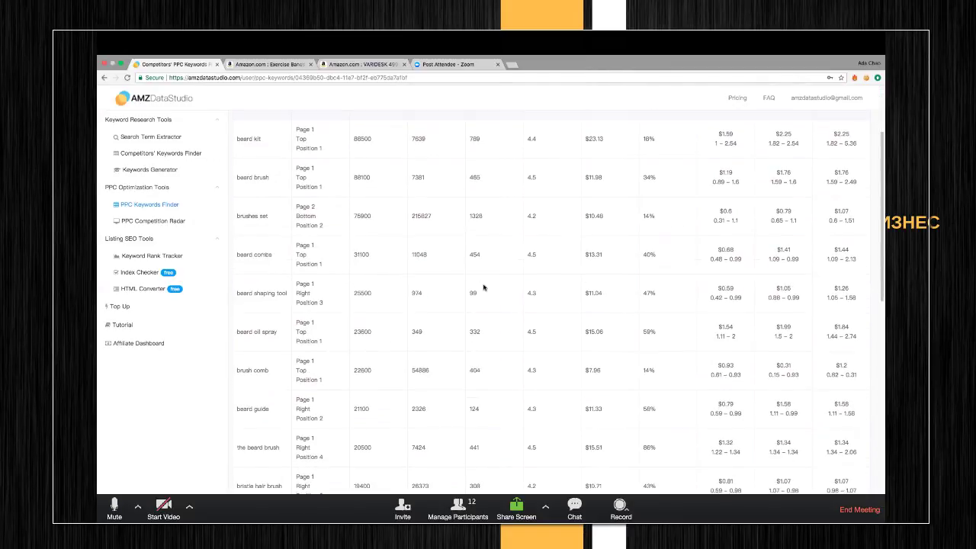
{"action": "scroll", "coordinate": [483, 287], "scroll_direction": "down", "scroll_amount": 2}
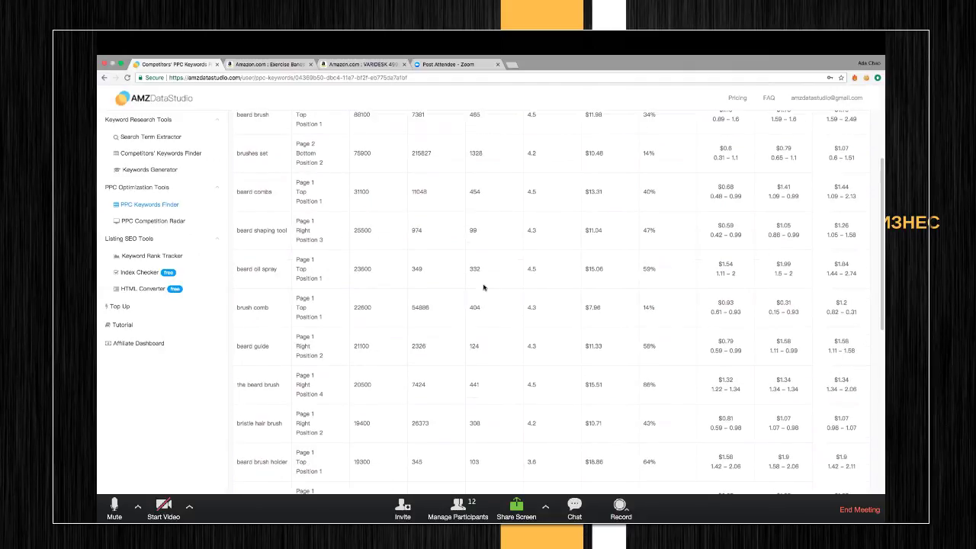
{"action": "scroll", "coordinate": [484, 287], "scroll_direction": "down", "scroll_amount": 15}
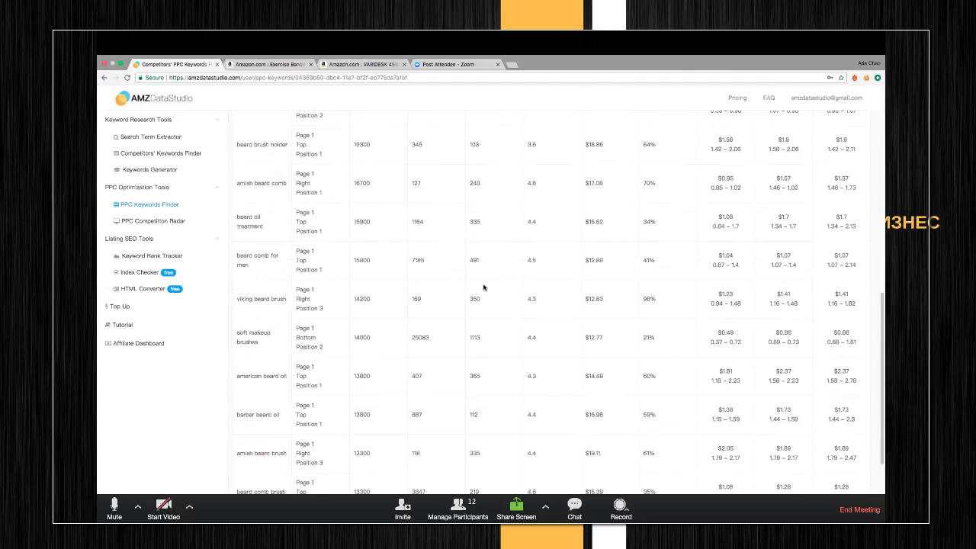
{"action": "scroll", "coordinate": [483, 287], "scroll_direction": "down", "scroll_amount": 3}
{"action": "scroll", "coordinate": [484, 288], "scroll_direction": "up", "scroll_amount": 5}
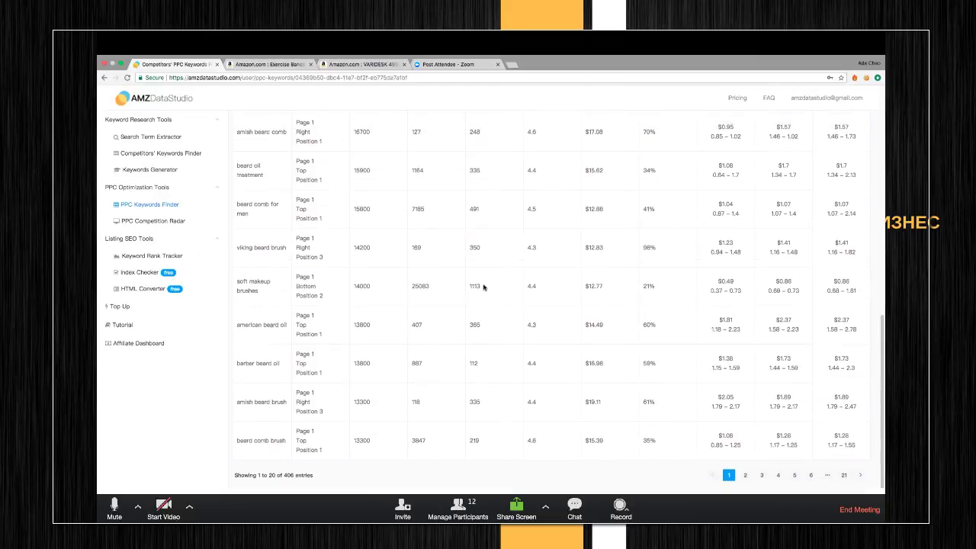
{"action": "scroll", "coordinate": [483, 288], "scroll_direction": "up", "scroll_amount": 15}
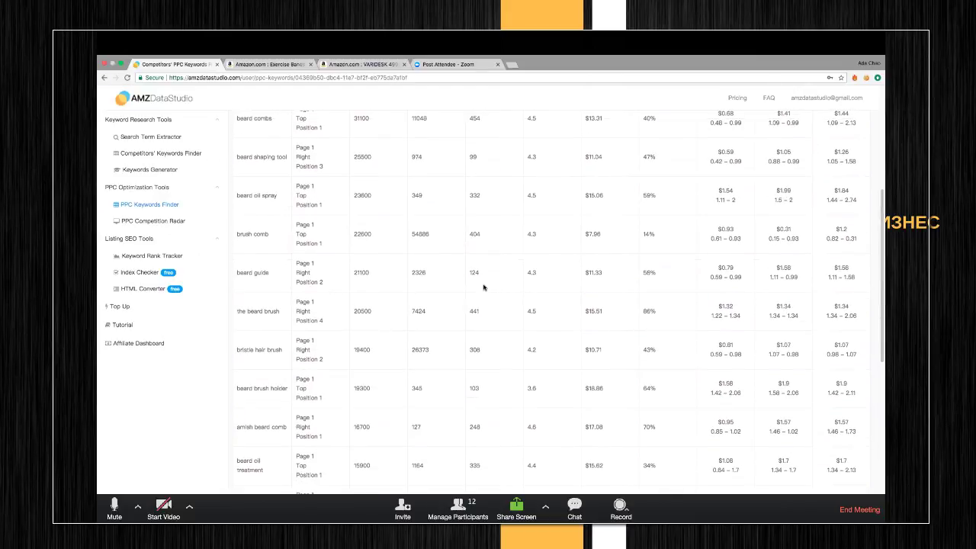
{"action": "scroll", "coordinate": [484, 288], "scroll_direction": "up", "scroll_amount": 5}
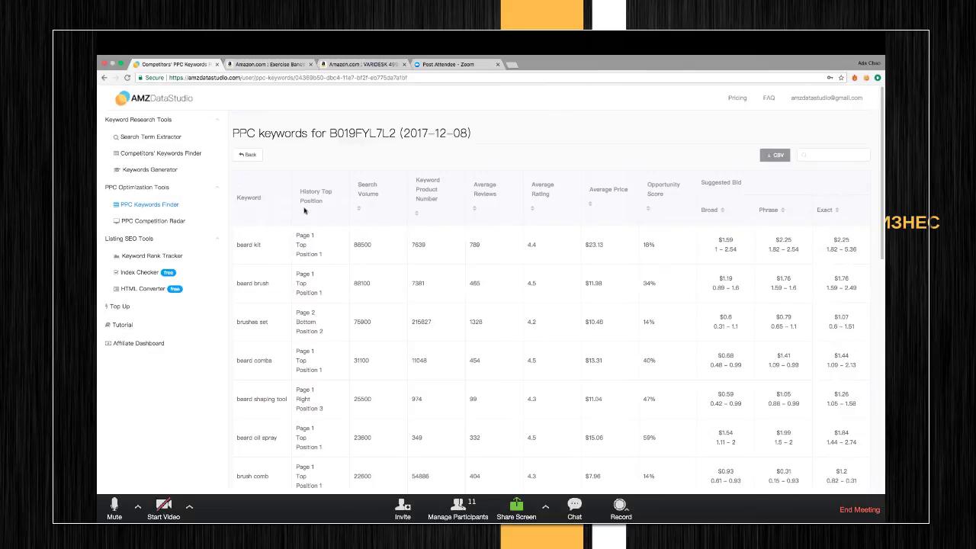
{"action": "left_click_drag", "start_coordinate": [330, 134], "coordinate": [395, 136]}
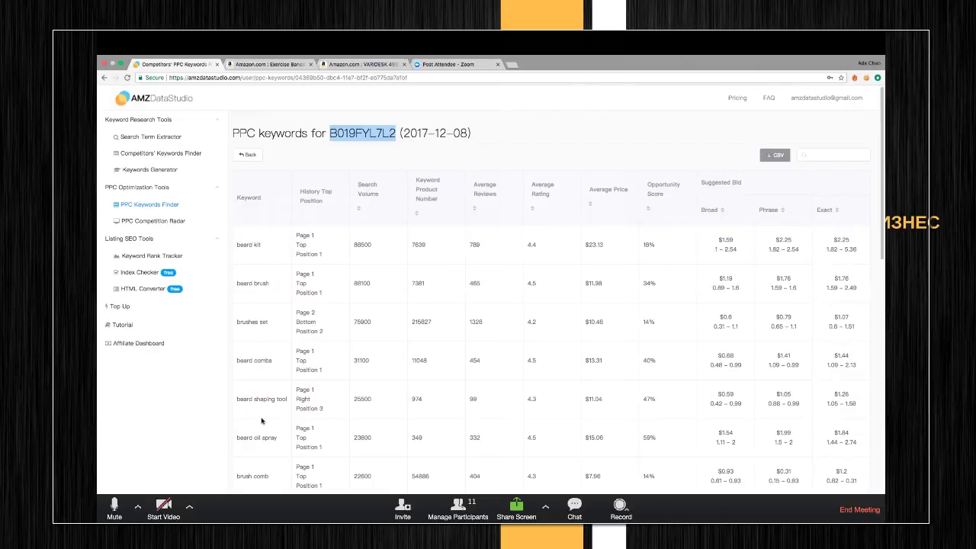
{"action": "scroll", "coordinate": [262, 421], "scroll_direction": "down", "scroll_amount": 3}
{"action": "scroll", "coordinate": [286, 343], "scroll_direction": "up", "scroll_amount": 2}
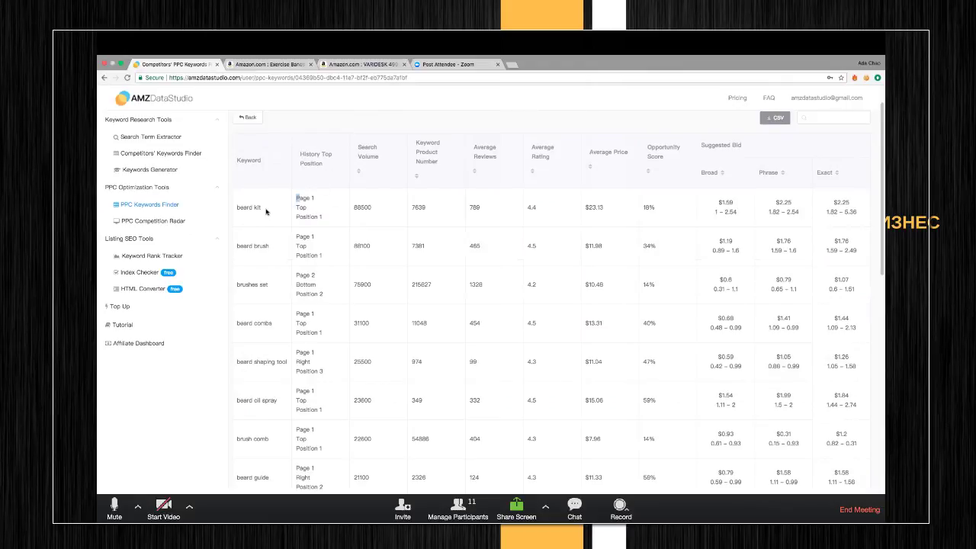
Point out the beard kit keyword's history top position and look through the first page of PPC keywords for B019FYL7L2.
{"action": "left_click_drag", "start_coordinate": [266, 208], "coordinate": [236, 209]}
{"action": "left_click_drag", "start_coordinate": [297, 200], "coordinate": [325, 216]}
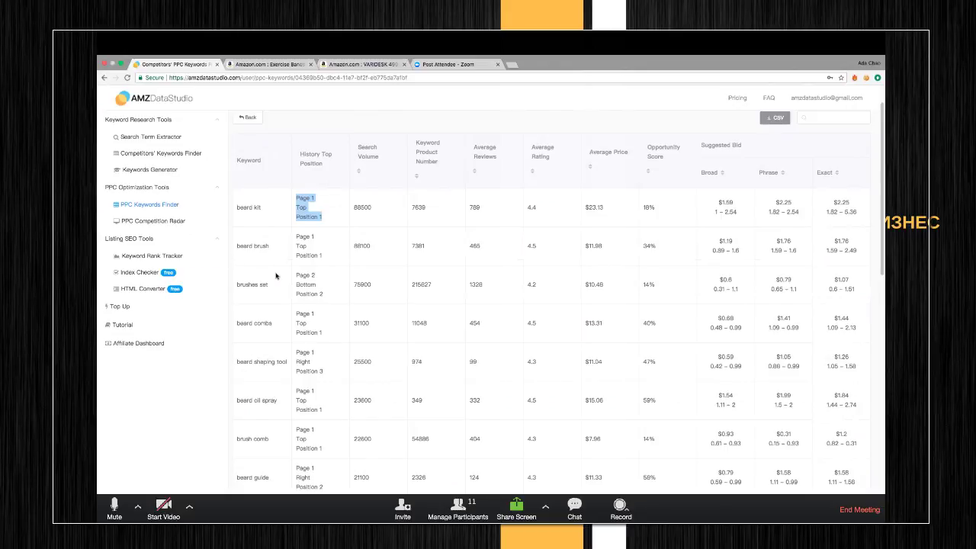
{"action": "scroll", "coordinate": [276, 276], "scroll_direction": "down", "scroll_amount": 5}
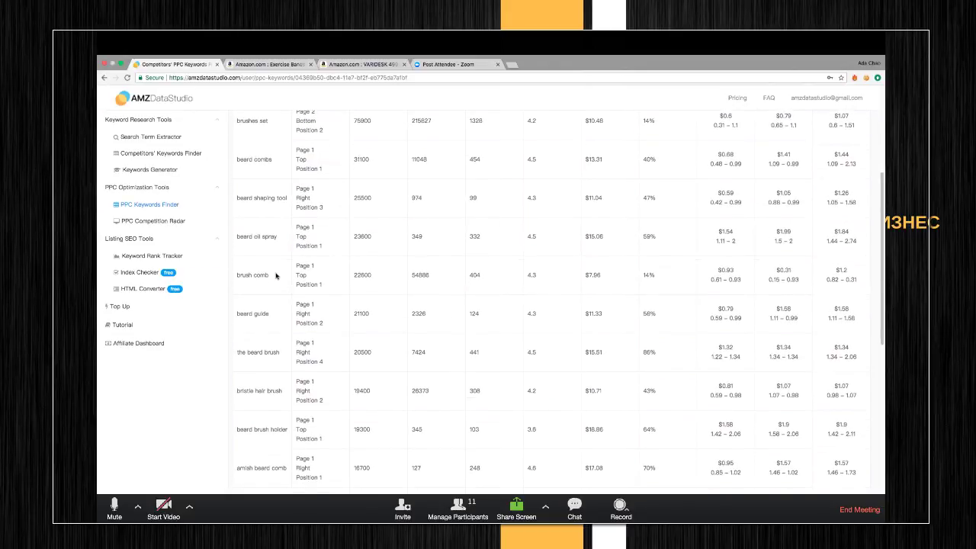
{"action": "scroll", "coordinate": [277, 276], "scroll_direction": "down", "scroll_amount": 1}
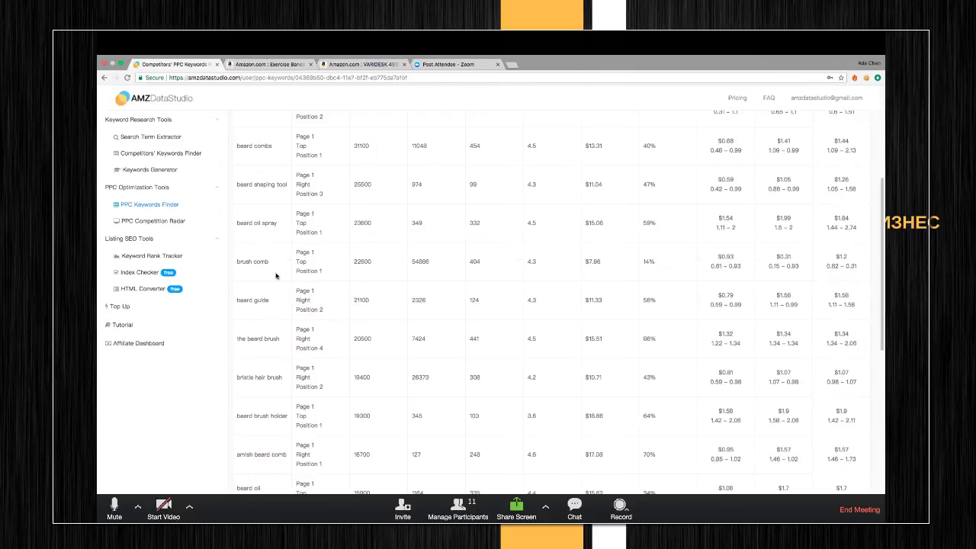
{"action": "scroll", "coordinate": [276, 276], "scroll_direction": "down", "scroll_amount": 4}
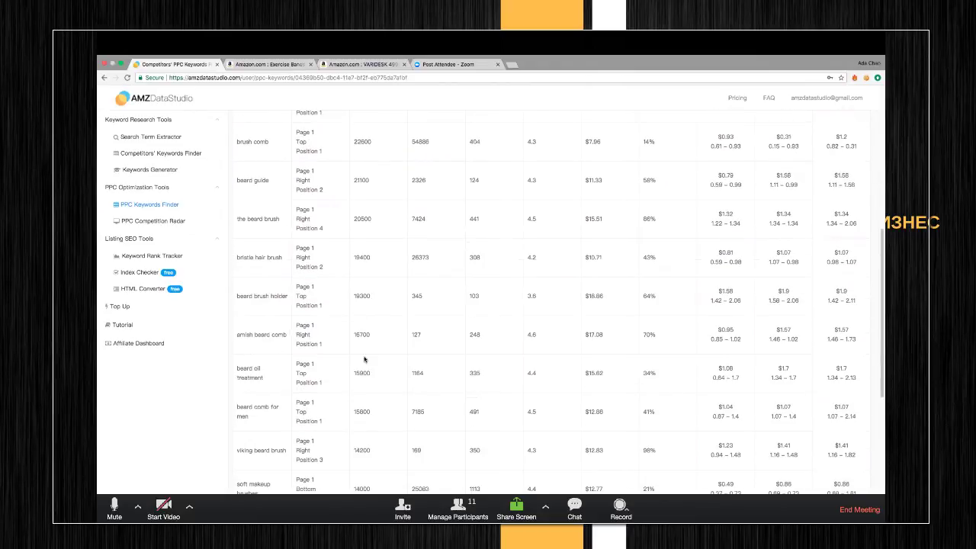
{"action": "scroll", "coordinate": [365, 360], "scroll_direction": "down", "scroll_amount": 5}
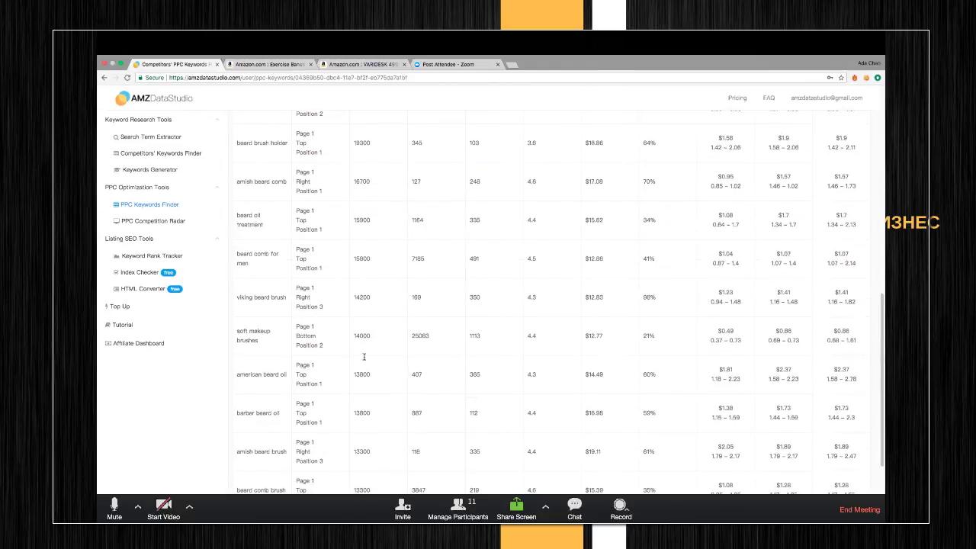
{"action": "scroll", "coordinate": [364, 357], "scroll_direction": "down", "scroll_amount": 3}
{"action": "scroll", "coordinate": [366, 290], "scroll_direction": "up", "scroll_amount": 12}
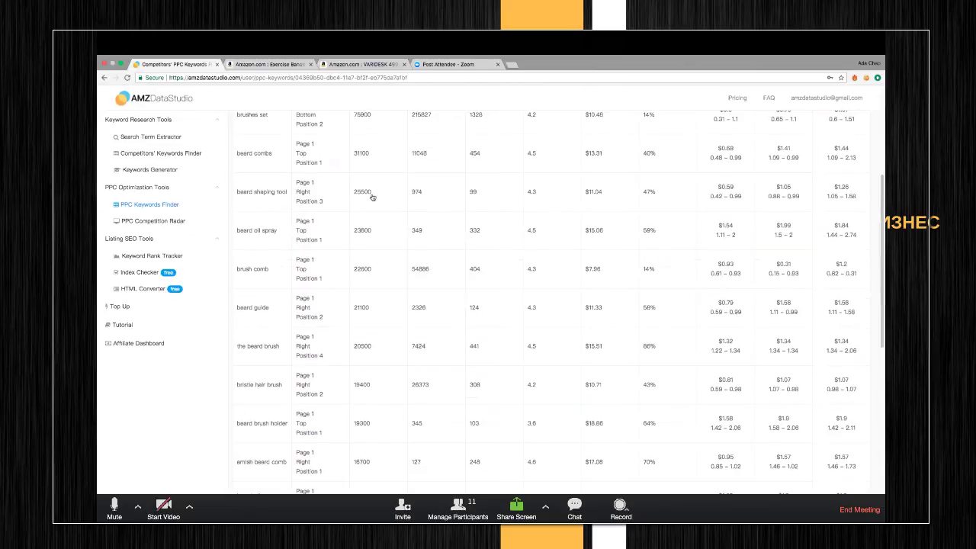
{"action": "scroll", "coordinate": [372, 198], "scroll_direction": "up", "scroll_amount": 7}
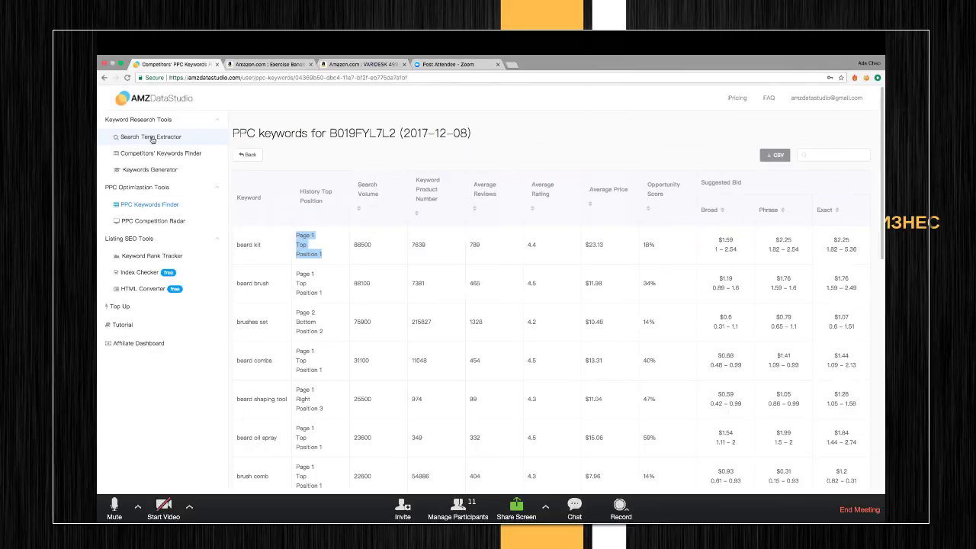
Leave the full-screen meeting view and point out the beard kit keyword in the PPC results.
{"action": "key", "text": "Escape"}
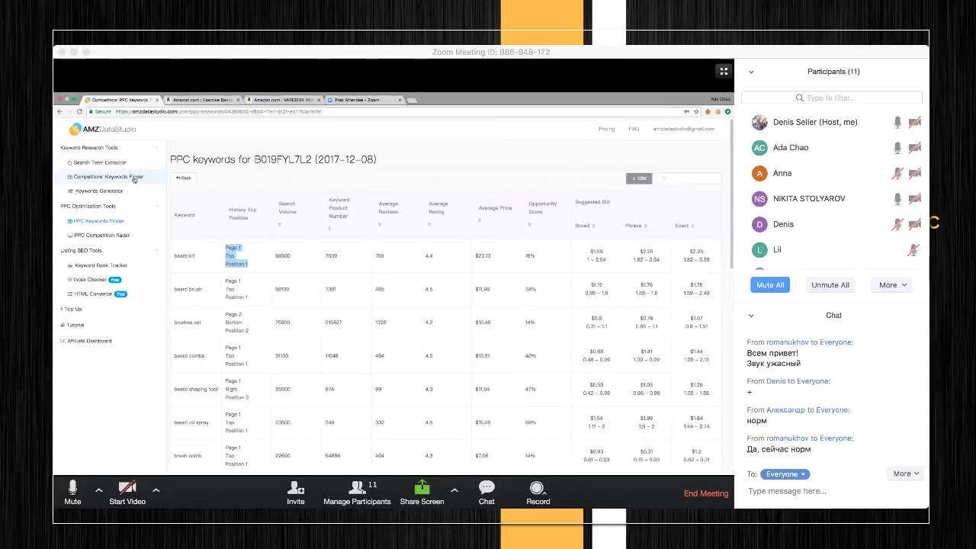
{"action": "left_click", "coordinate": [193, 256]}
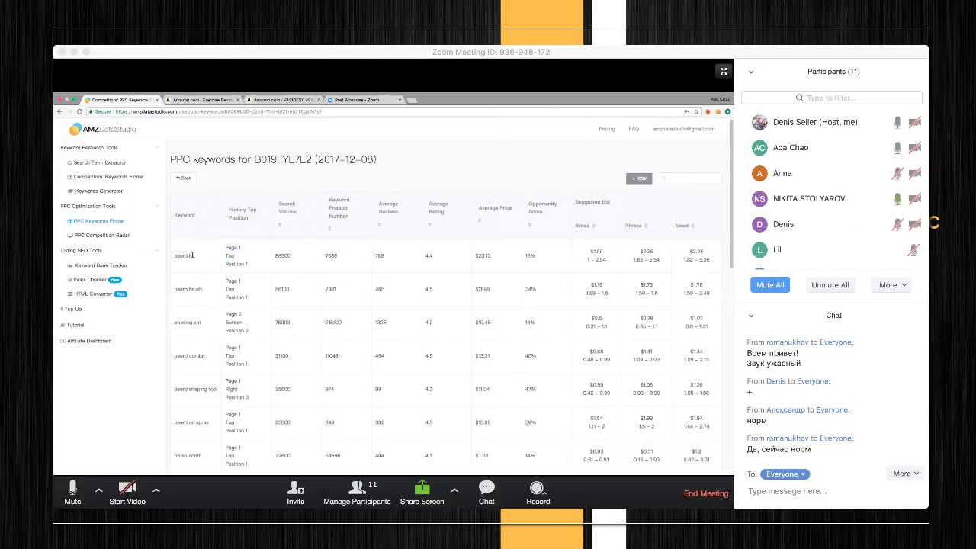
{"action": "double_click", "coordinate": [193, 255]}
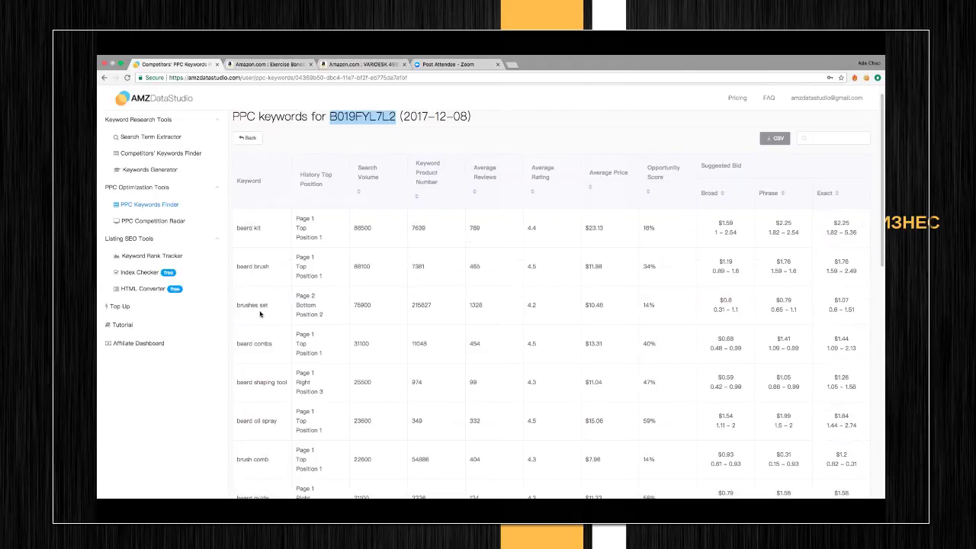
{"action": "scroll", "coordinate": [260, 314], "scroll_direction": "up", "scroll_amount": 1}
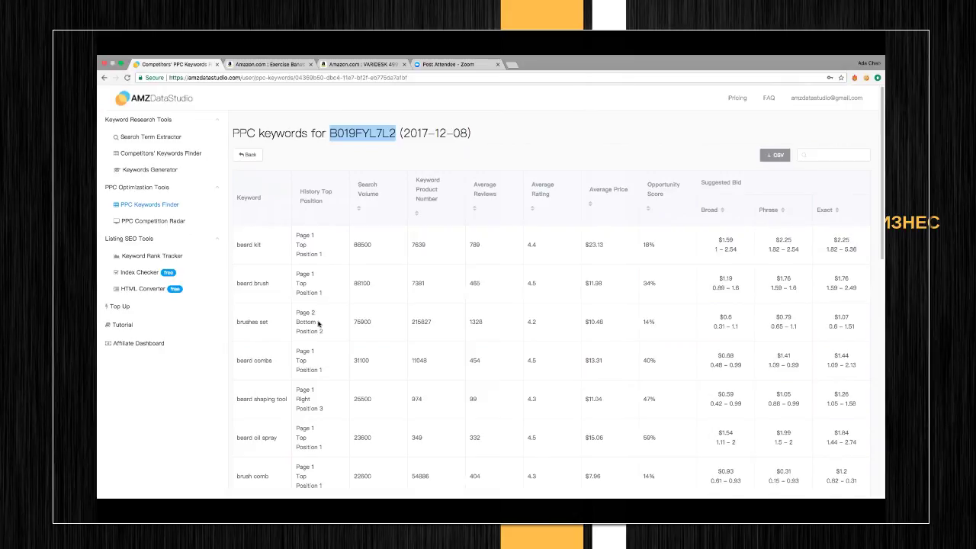
Review the PPC keyword list down to its pagination and highlight the history top positions from beard kit to beard combs.
{"action": "scroll", "coordinate": [318, 324], "scroll_direction": "down", "scroll_amount": 1}
{"action": "scroll", "coordinate": [318, 324], "scroll_direction": "down", "scroll_amount": 5}
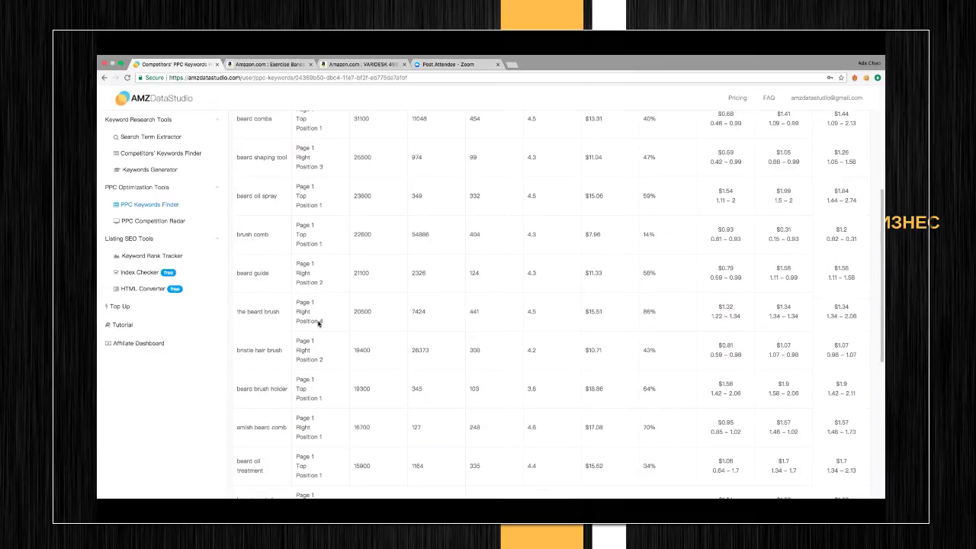
{"action": "scroll", "coordinate": [263, 222], "scroll_direction": "down", "scroll_amount": 7}
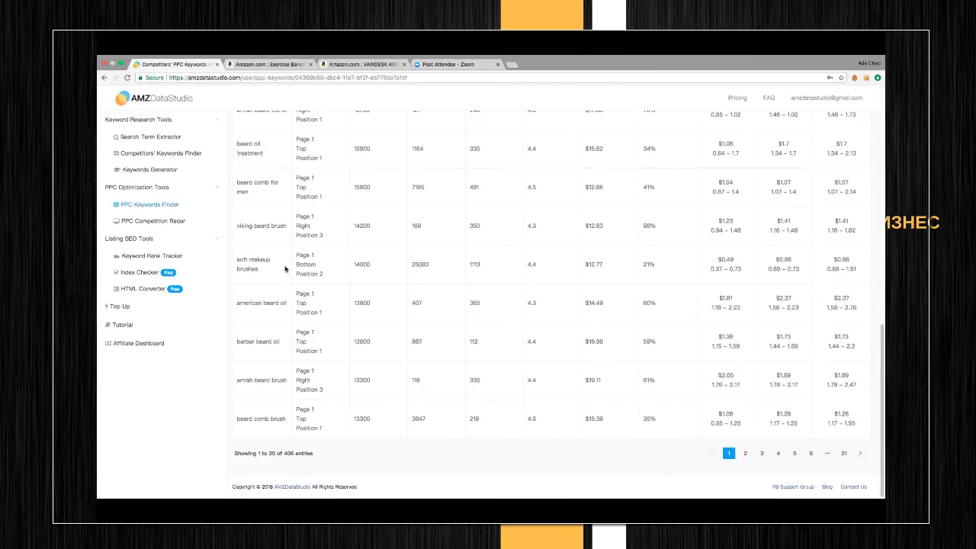
{"action": "scroll", "coordinate": [285, 268], "scroll_direction": "up", "scroll_amount": 10}
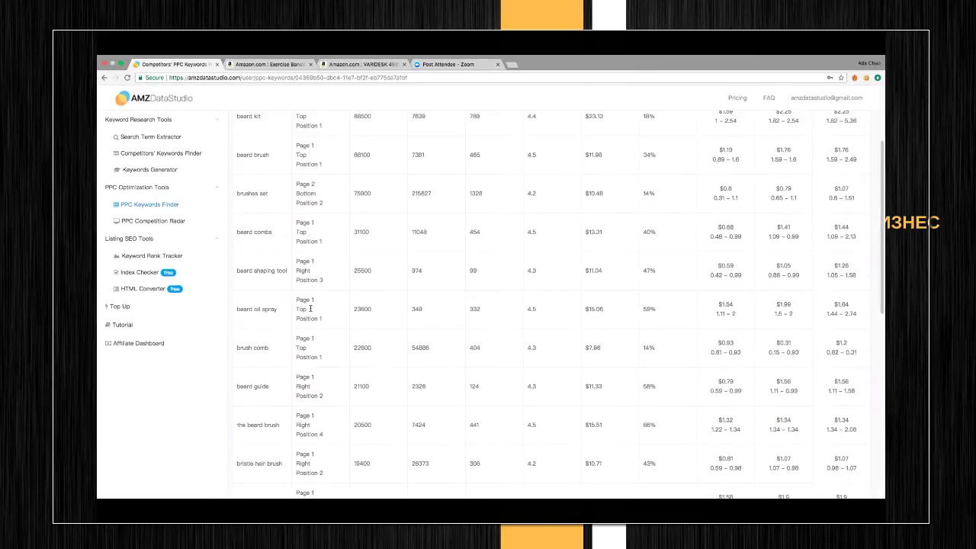
{"action": "scroll", "coordinate": [310, 309], "scroll_direction": "up", "scroll_amount": 4}
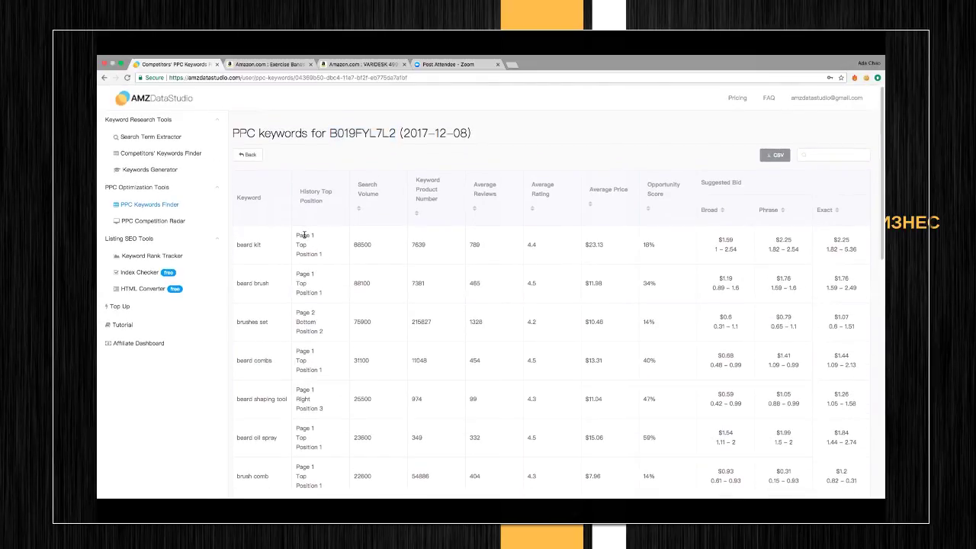
{"action": "left_click_drag", "start_coordinate": [305, 235], "coordinate": [320, 360]}
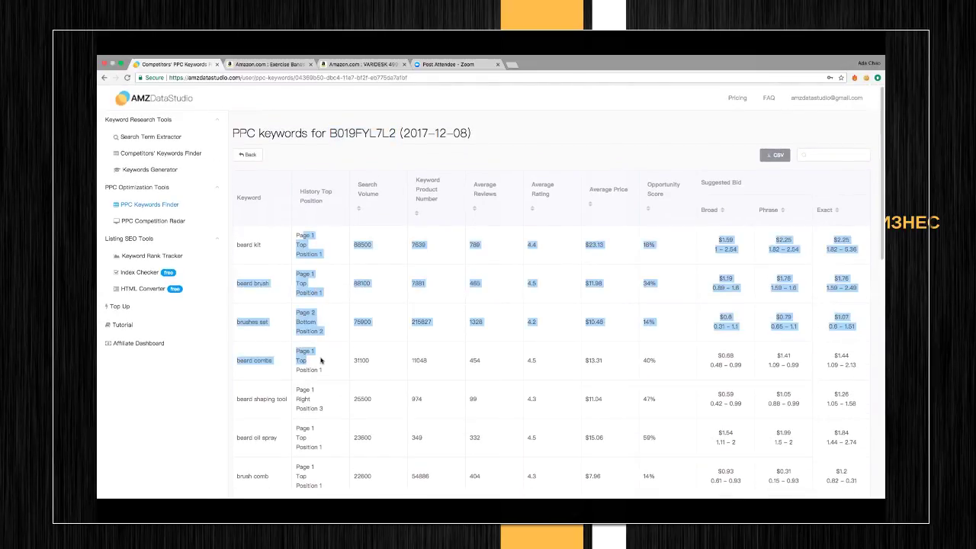
{"action": "left_click", "coordinate": [320, 360]}
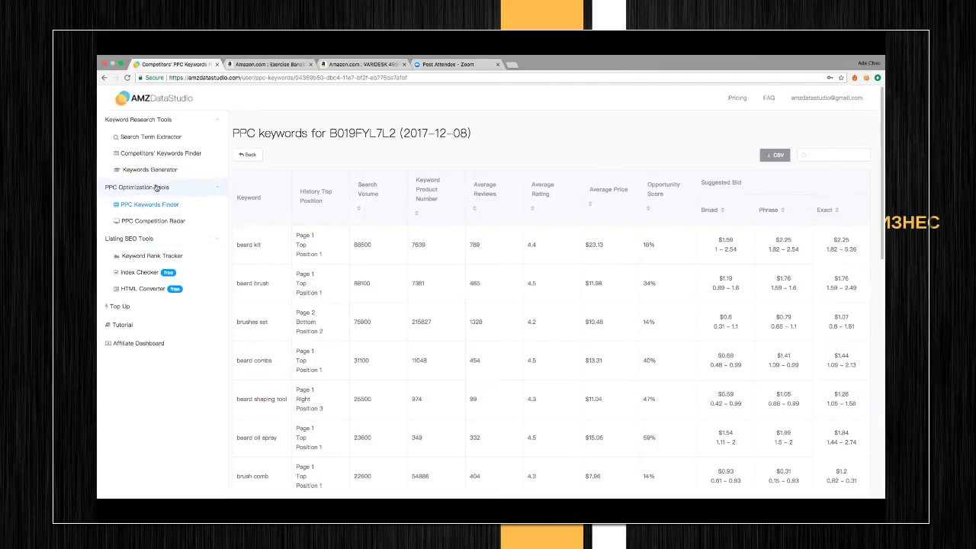
Show the most recent screen protector result in the PPC Competition Radar and look over the advertised products.
{"action": "left_click", "coordinate": [141, 226]}
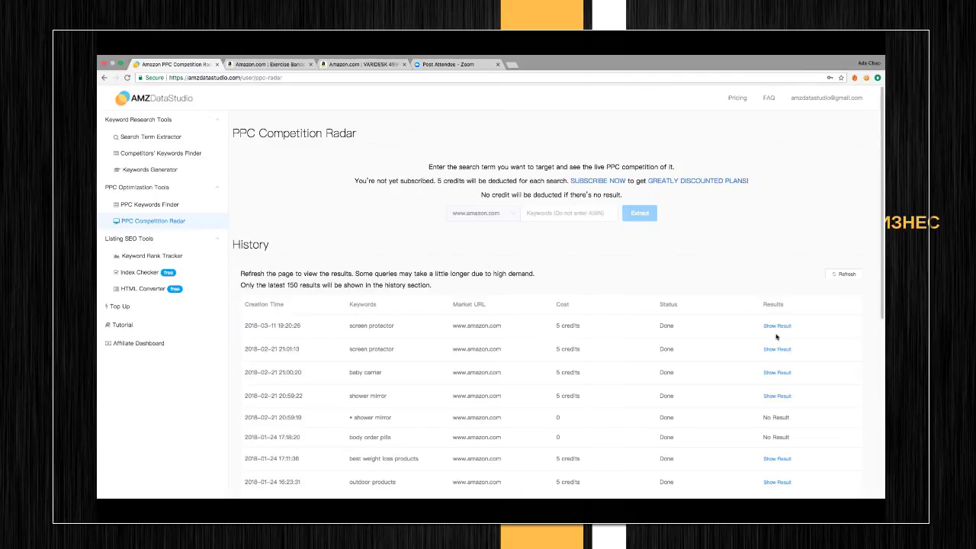
{"action": "left_click", "coordinate": [774, 326]}
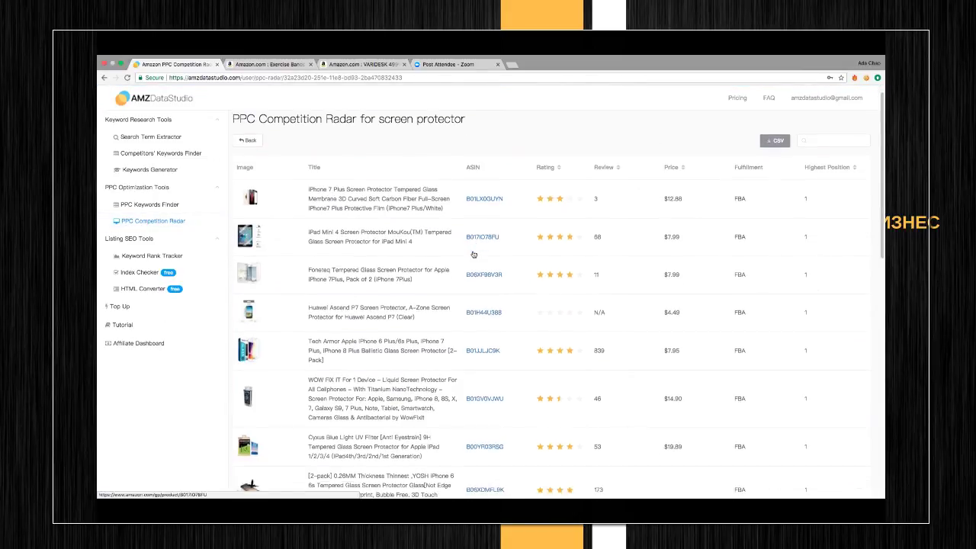
{"action": "scroll", "coordinate": [473, 254], "scroll_direction": "down", "scroll_amount": 2}
{"action": "scroll", "coordinate": [473, 254], "scroll_direction": "down", "scroll_amount": 3}
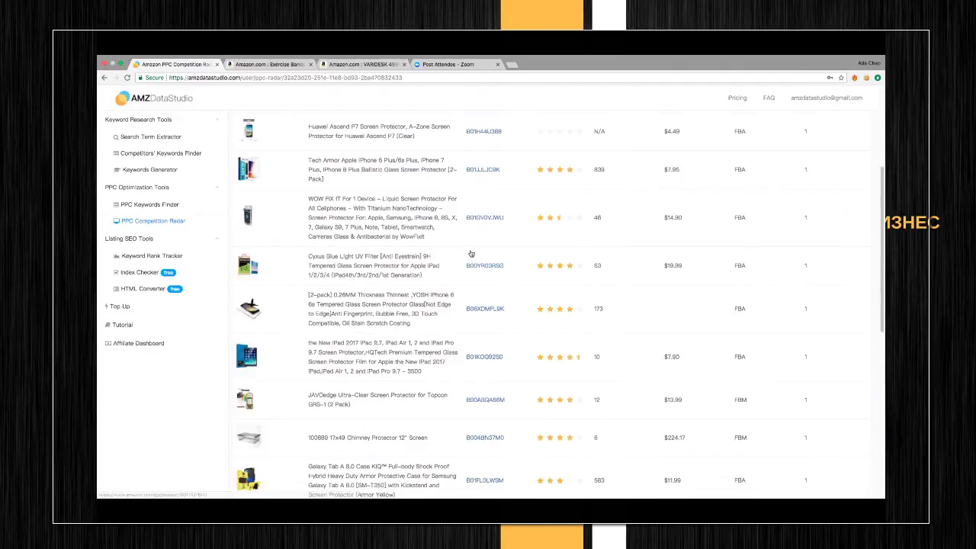
{"action": "scroll", "coordinate": [368, 132], "scroll_direction": "down", "scroll_amount": 4}
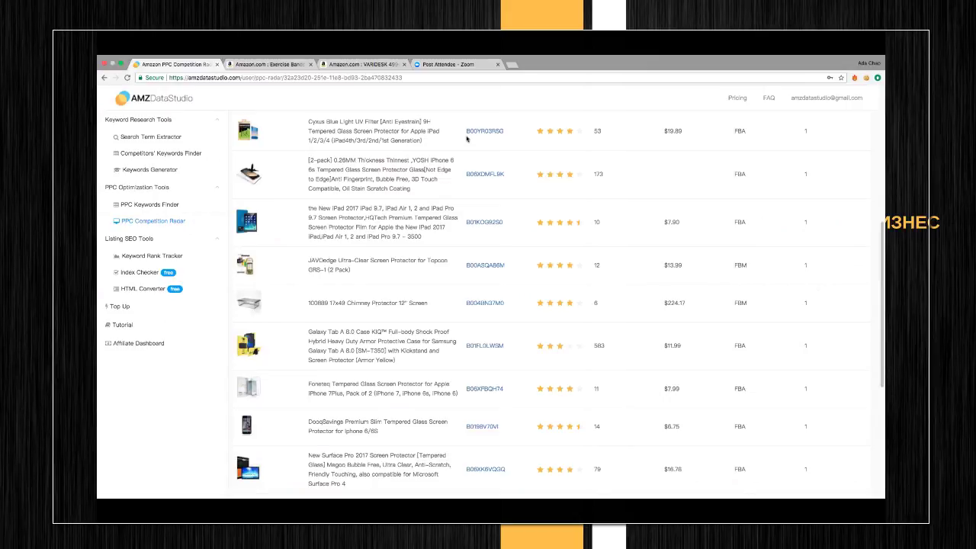
{"action": "scroll", "coordinate": [468, 139], "scroll_direction": "up", "scroll_amount": 10}
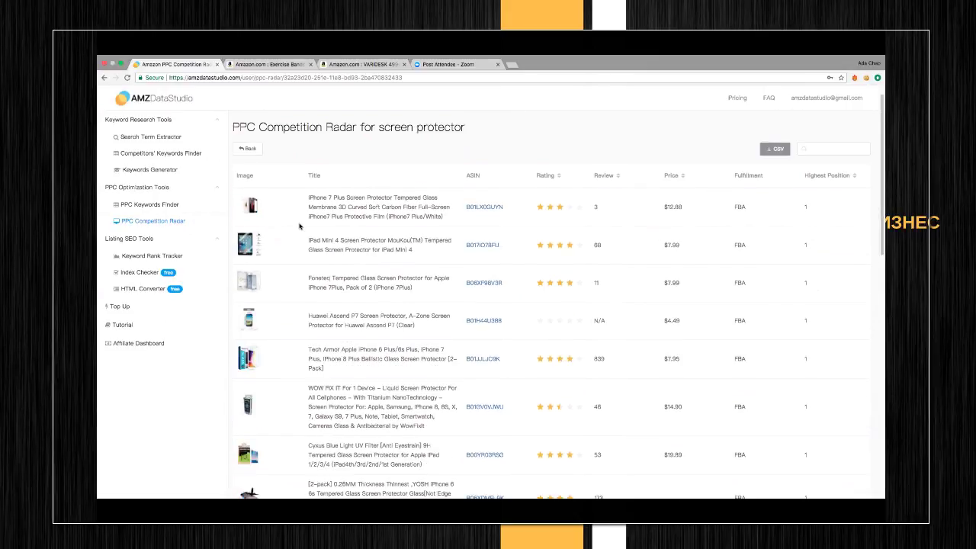
Look through the first page of screen protector competitors and point out the entry range at the end of the list.
{"action": "scroll", "coordinate": [299, 226], "scroll_direction": "down", "scroll_amount": 3}
{"action": "scroll", "coordinate": [299, 225], "scroll_direction": "down", "scroll_amount": 5}
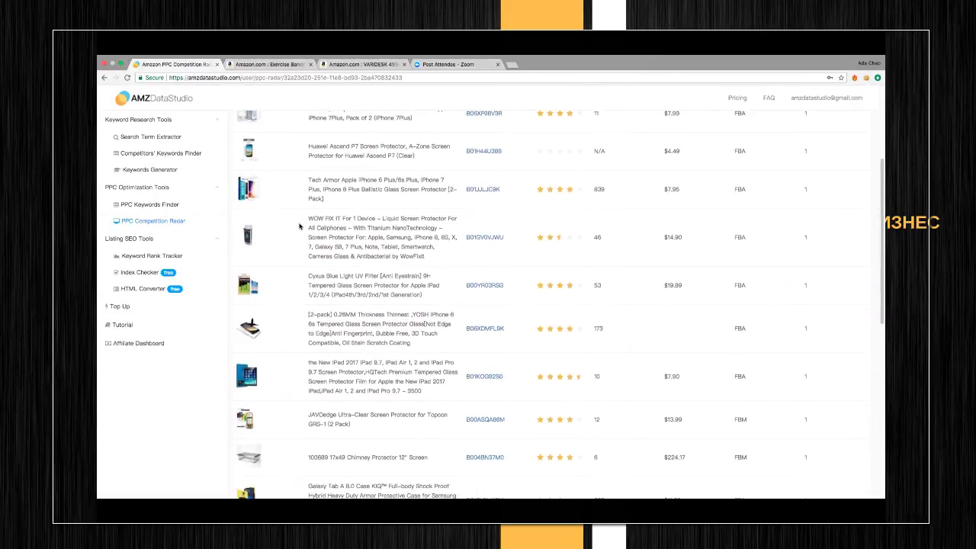
{"action": "scroll", "coordinate": [299, 226], "scroll_direction": "down", "scroll_amount": 9}
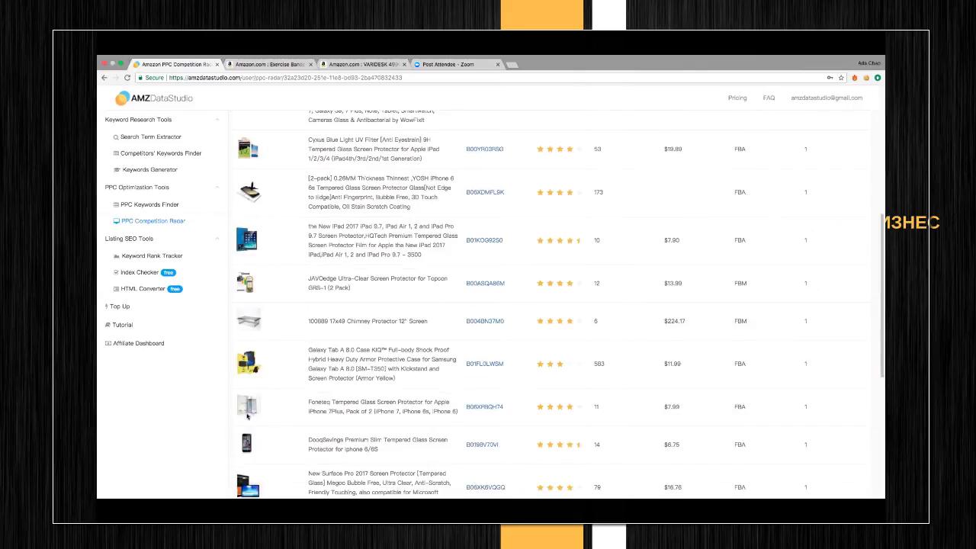
{"action": "scroll", "coordinate": [282, 458], "scroll_direction": "down", "scroll_amount": 2}
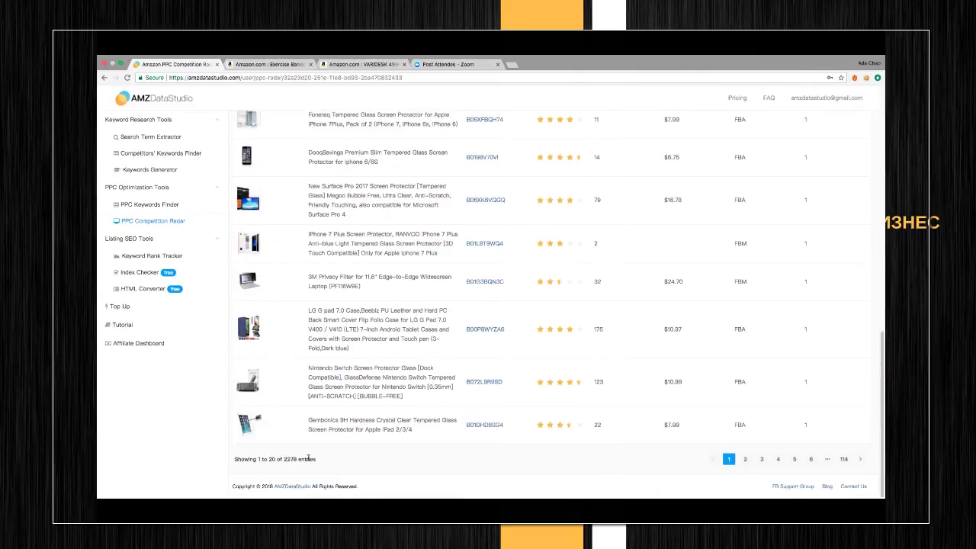
{"action": "left_click_drag", "start_coordinate": [282, 460], "coordinate": [234, 459]}
{"action": "scroll", "coordinate": [426, 420], "scroll_direction": "up", "scroll_amount": 5}
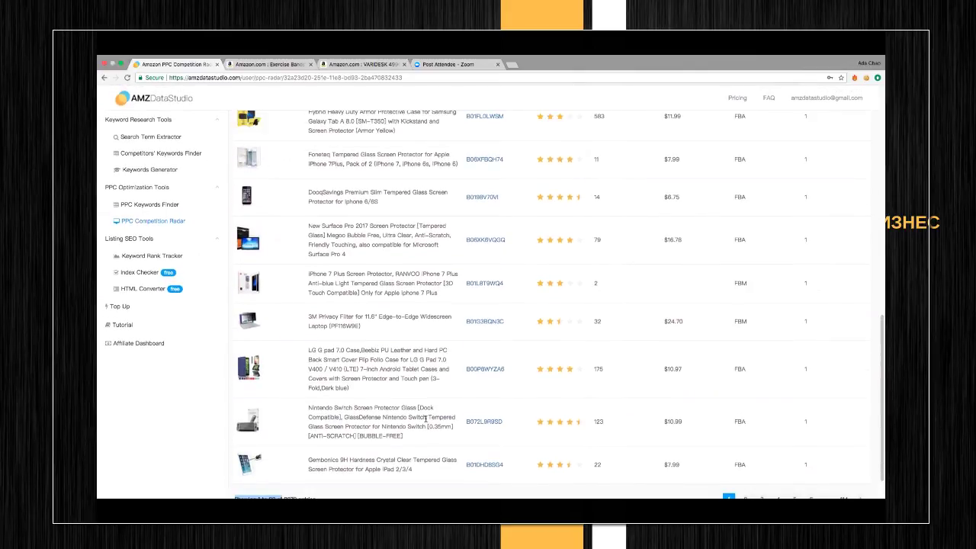
{"action": "scroll", "coordinate": [426, 420], "scroll_direction": "up", "scroll_amount": 2}
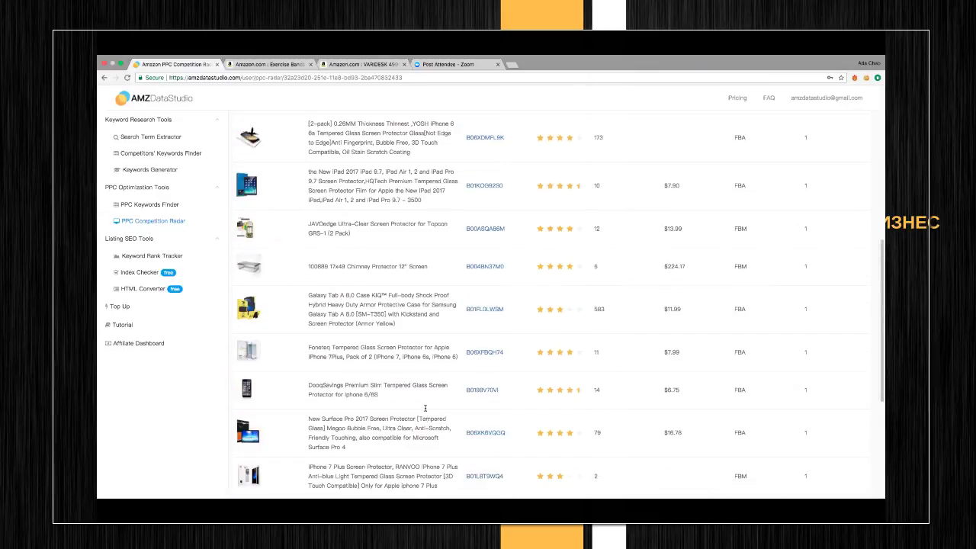
{"action": "scroll", "coordinate": [420, 354], "scroll_direction": "up", "scroll_amount": 10}
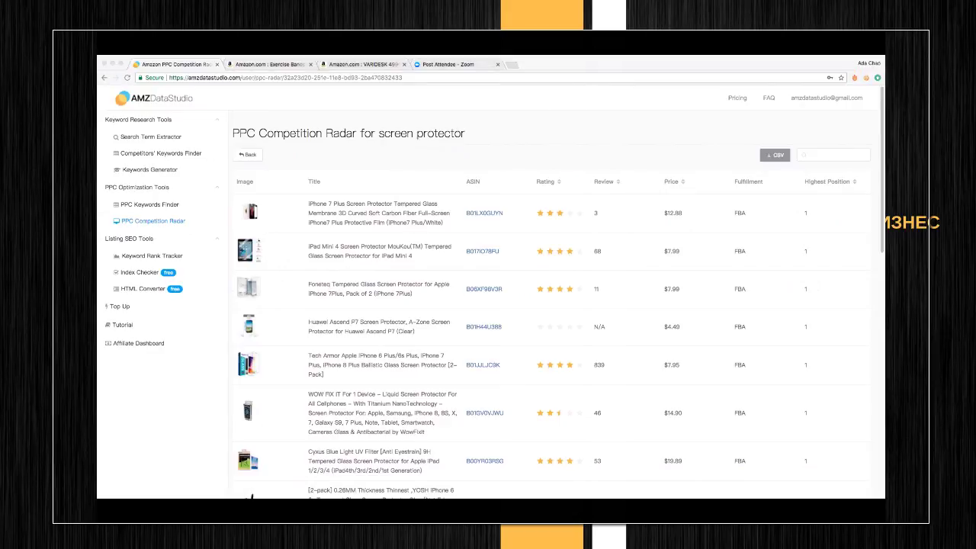
View the Keyword Rank Tracker details for the phone armband, ASIN B00KC64JRM, and return to the tracker list.
{"action": "left_click", "coordinate": [145, 256]}
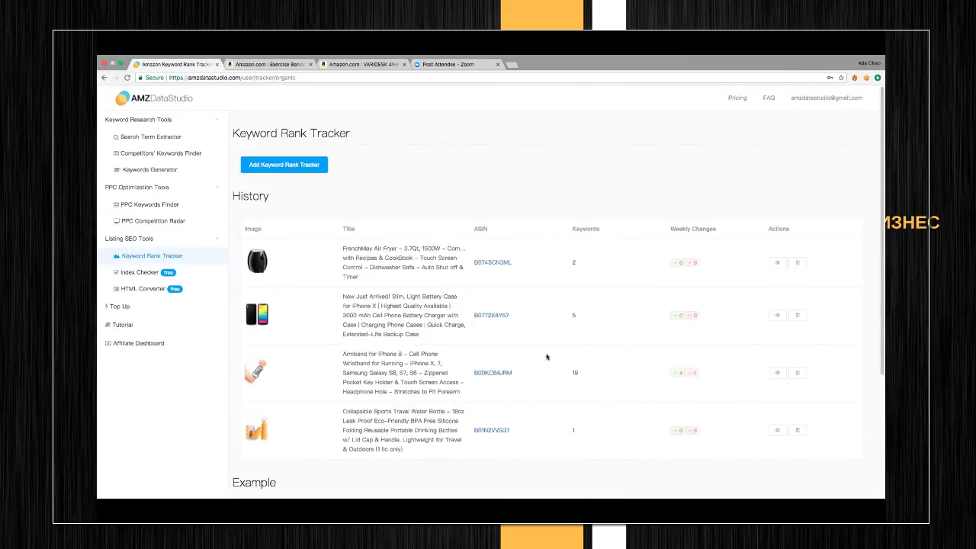
{"action": "scroll", "coordinate": [547, 357], "scroll_direction": "down", "scroll_amount": 1}
{"action": "scroll", "coordinate": [547, 357], "scroll_direction": "down", "scroll_amount": 2}
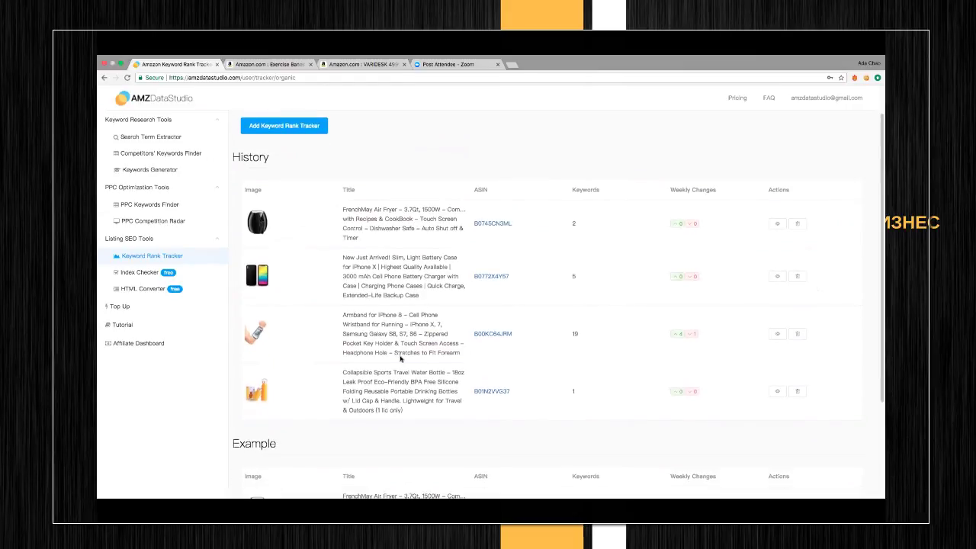
{"action": "left_click", "coordinate": [778, 334]}
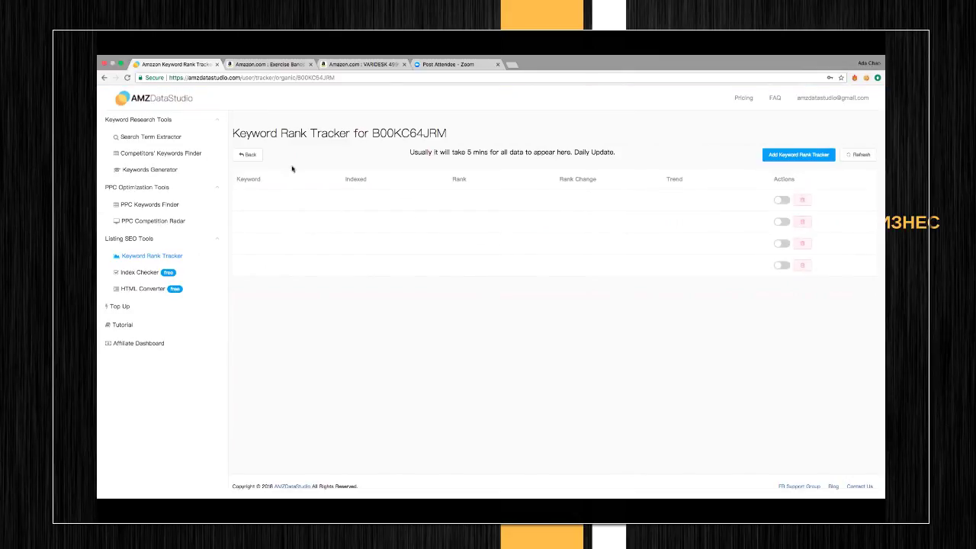
{"action": "left_click", "coordinate": [247, 154]}
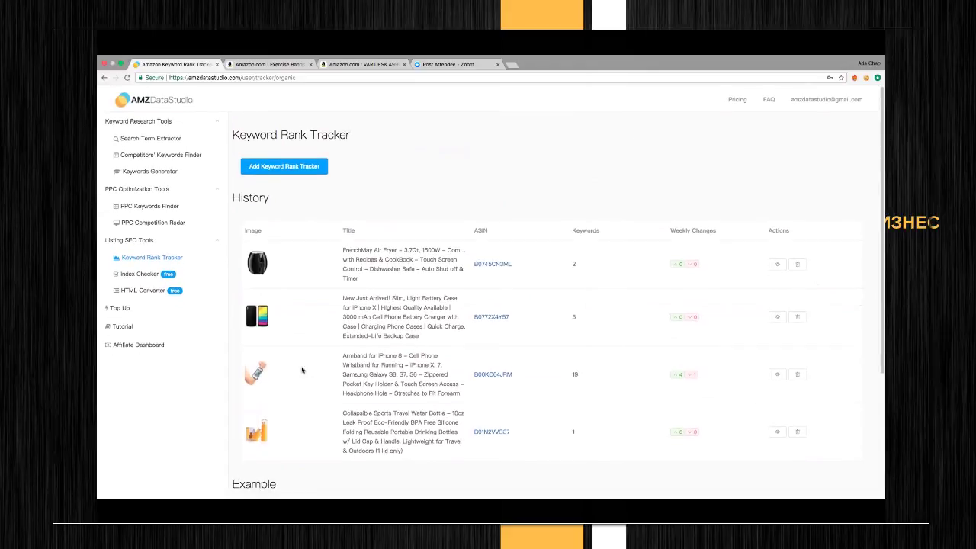
Look over the example products listed beneath the Keyword Rank Tracker history.
{"action": "scroll", "coordinate": [323, 283], "scroll_direction": "down", "scroll_amount": 3}
{"action": "scroll", "coordinate": [323, 282], "scroll_direction": "down", "scroll_amount": 1}
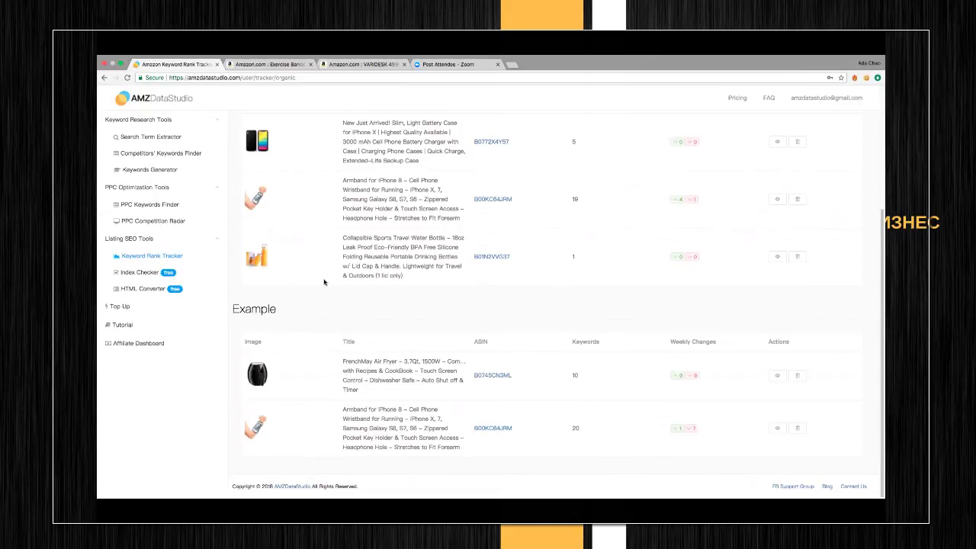
{"action": "scroll", "coordinate": [142, 309], "scroll_direction": "up", "scroll_amount": 1}
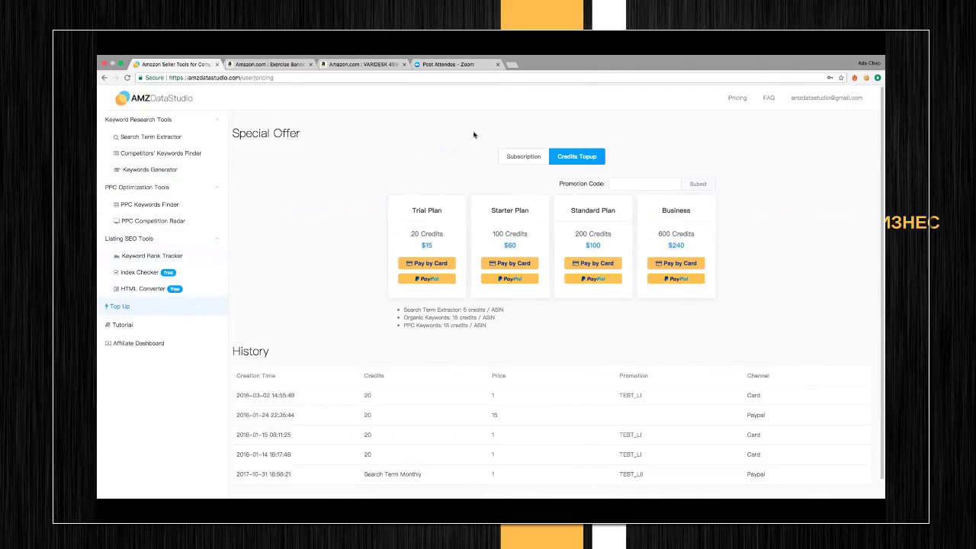
Show the monthly subscription plans in the Top Up special offers.
{"action": "left_click", "coordinate": [510, 158]}
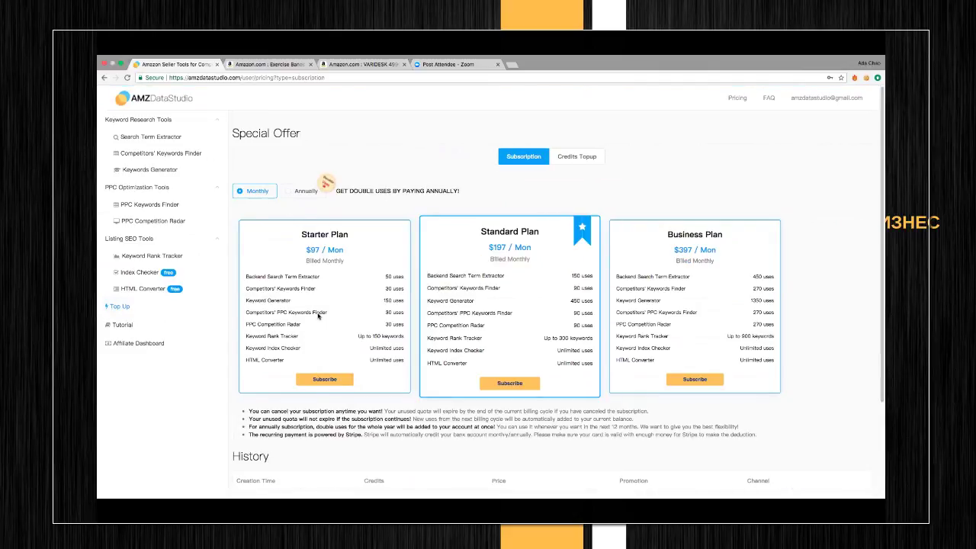
Open the Index Checker and point out its ASIN and keywords input fields.
{"action": "left_click", "coordinate": [139, 272]}
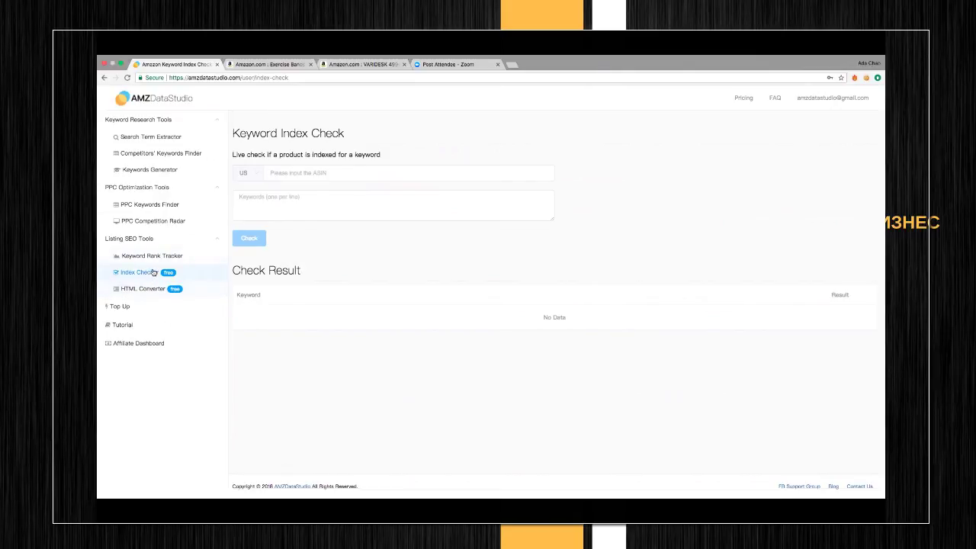
{"action": "left_click", "coordinate": [315, 175]}
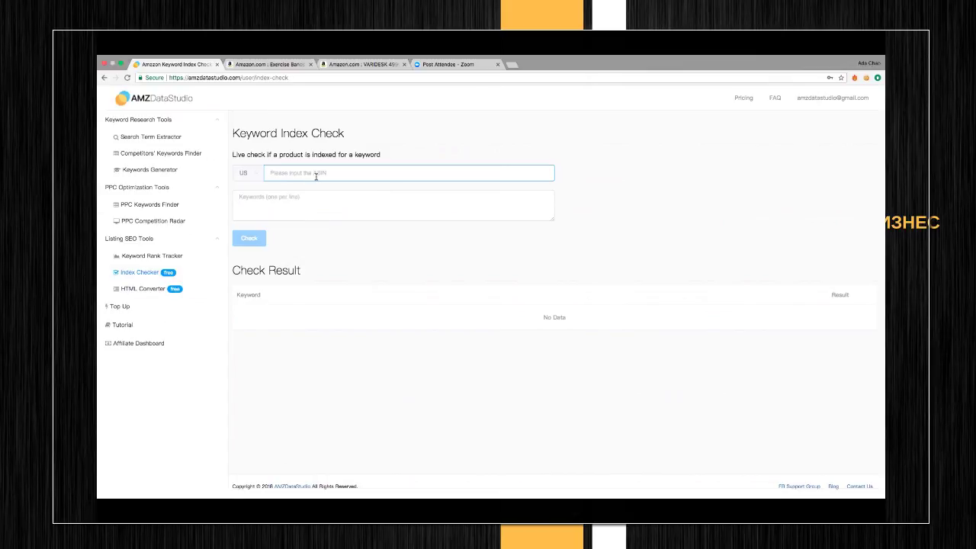
{"action": "left_click", "coordinate": [331, 193]}
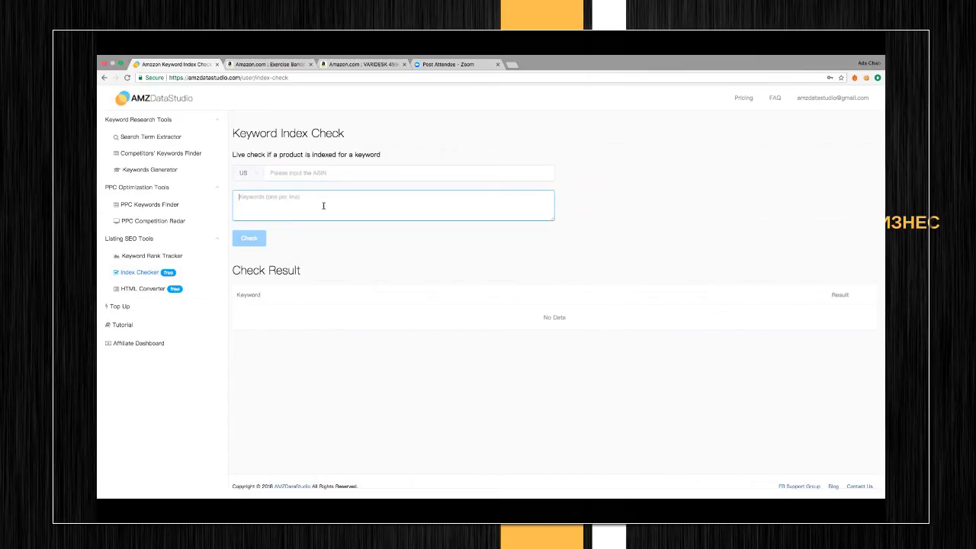
Show the HTML Converter's product description editor and return to the Index Checker.
{"action": "left_click", "coordinate": [143, 288]}
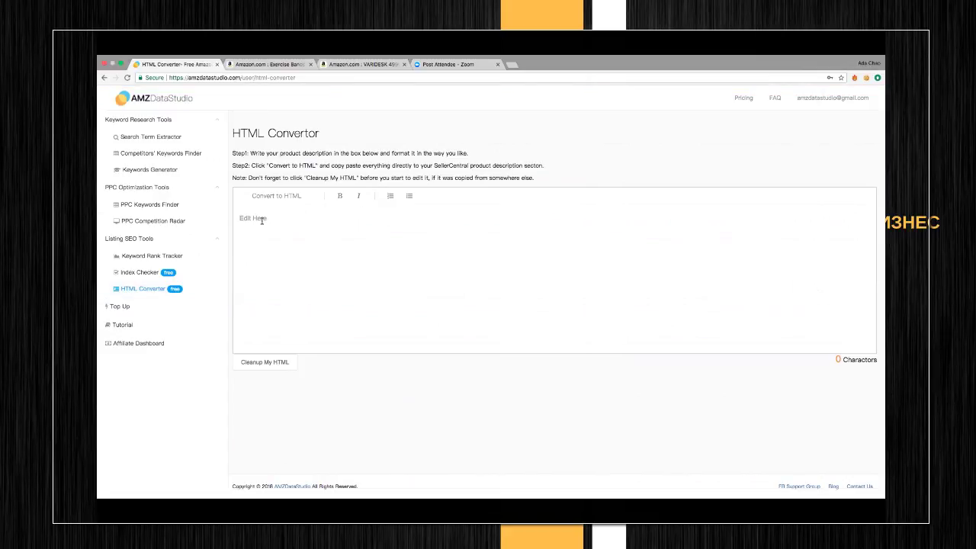
{"action": "left_click", "coordinate": [473, 502]}
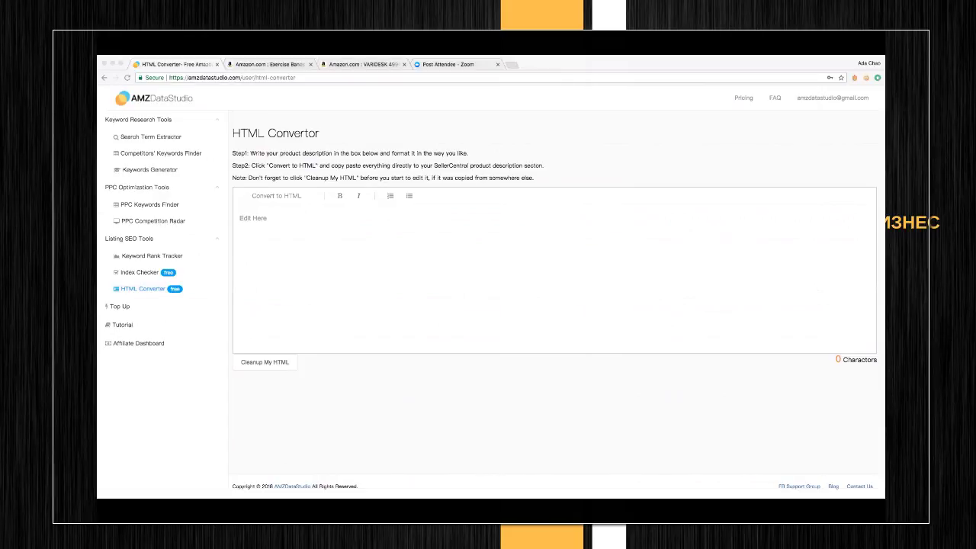
{"action": "left_click", "coordinate": [292, 243]}
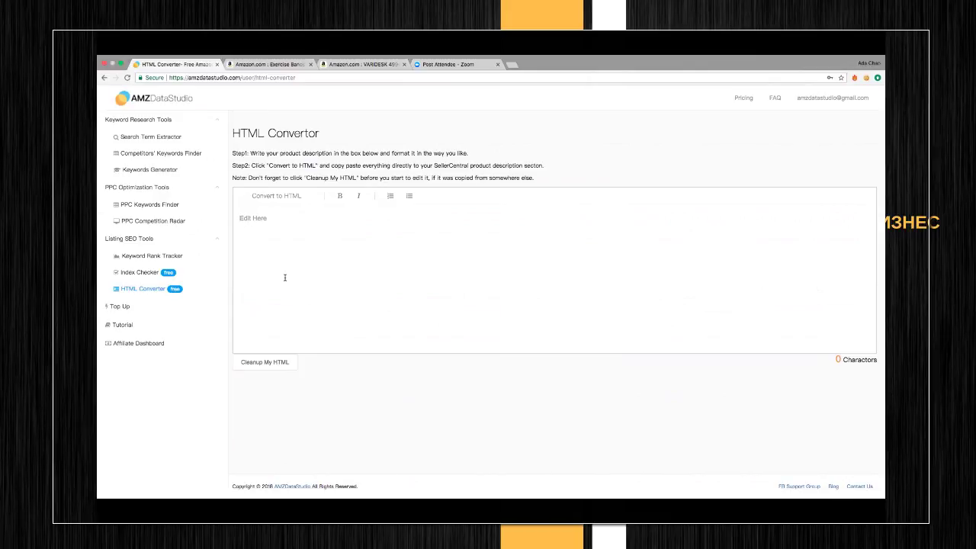
{"action": "left_click", "coordinate": [245, 290]}
{"action": "left_click", "coordinate": [197, 273]}
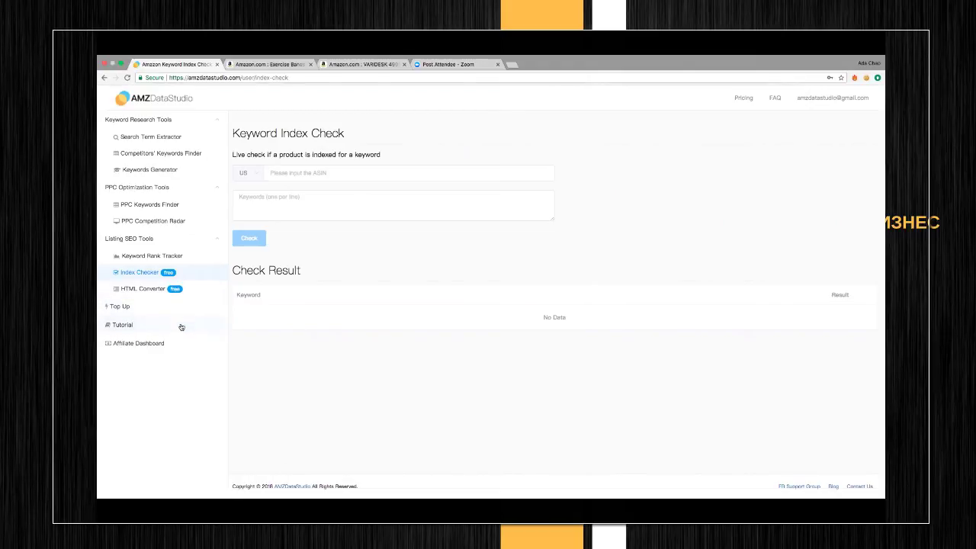
Show the list of tool tutorials and the Frequently Asked Questions page, and return to the tutorials.
{"action": "left_click", "coordinate": [131, 327]}
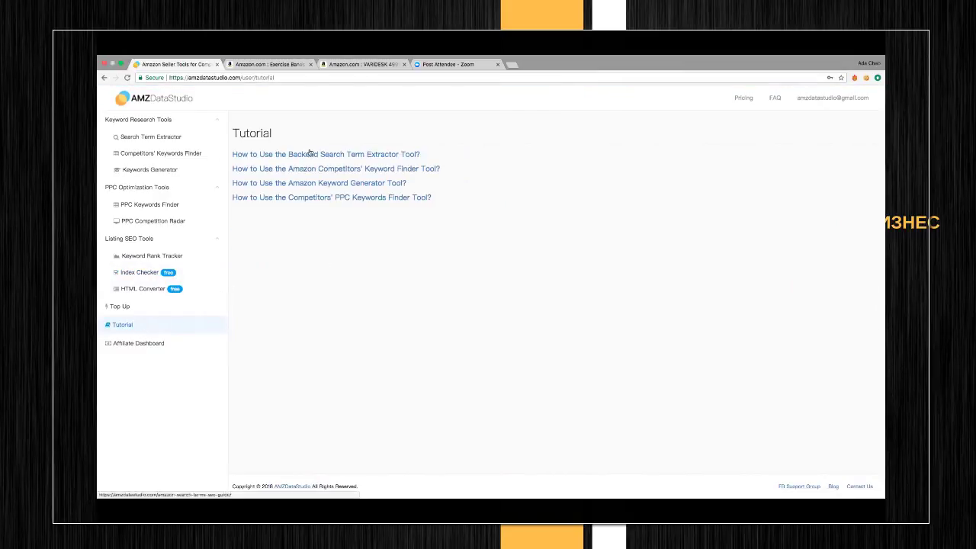
{"action": "left_click", "coordinate": [774, 98]}
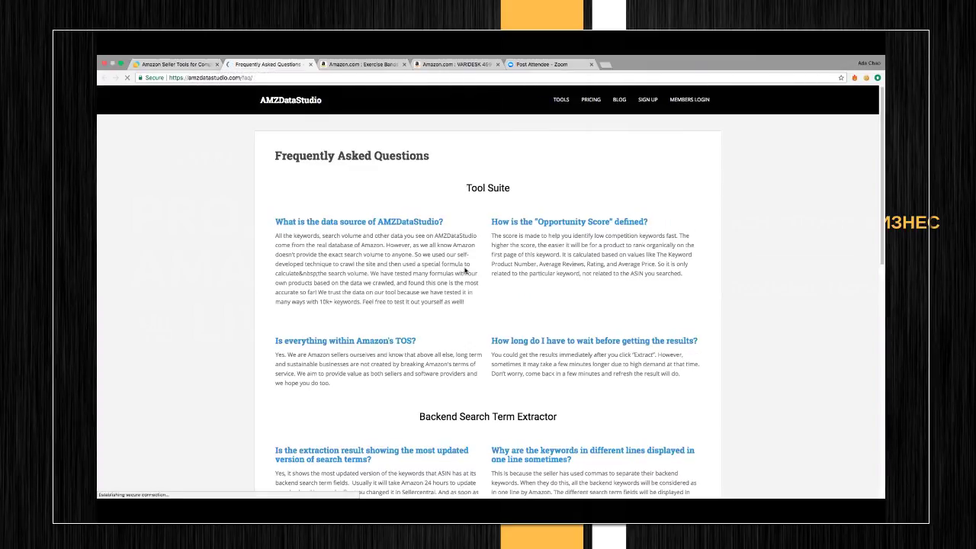
{"action": "scroll", "coordinate": [465, 271], "scroll_direction": "down", "scroll_amount": 3}
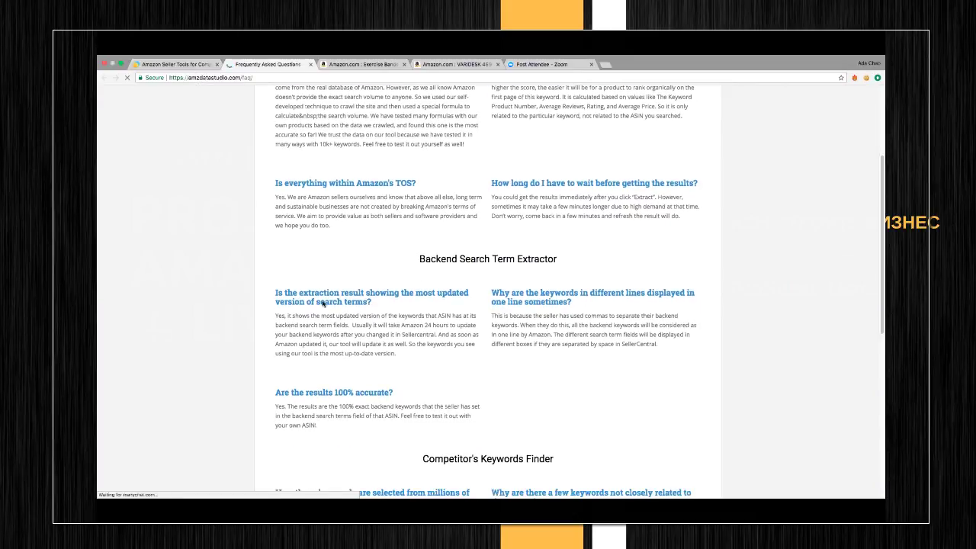
{"action": "key", "text": "ctrl+shift+Tab"}
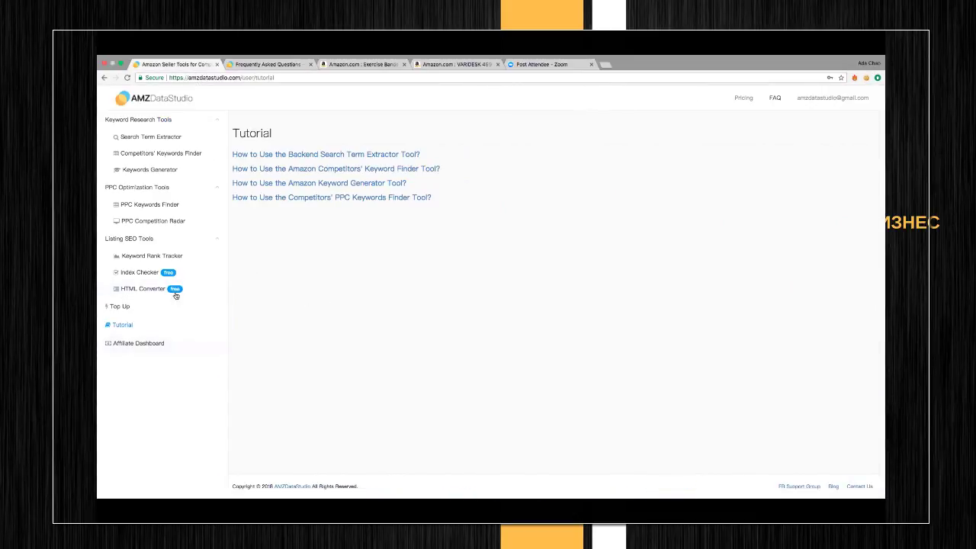
Show the Top Up subscription plans and switch them to annual billing to look over the yearly quotas.
{"action": "left_click", "coordinate": [143, 306]}
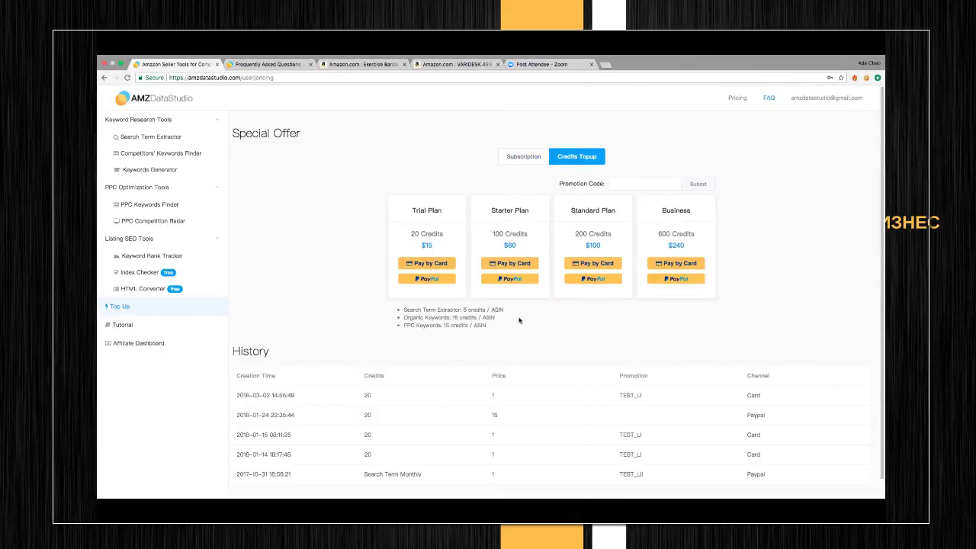
{"action": "left_click", "coordinate": [522, 158]}
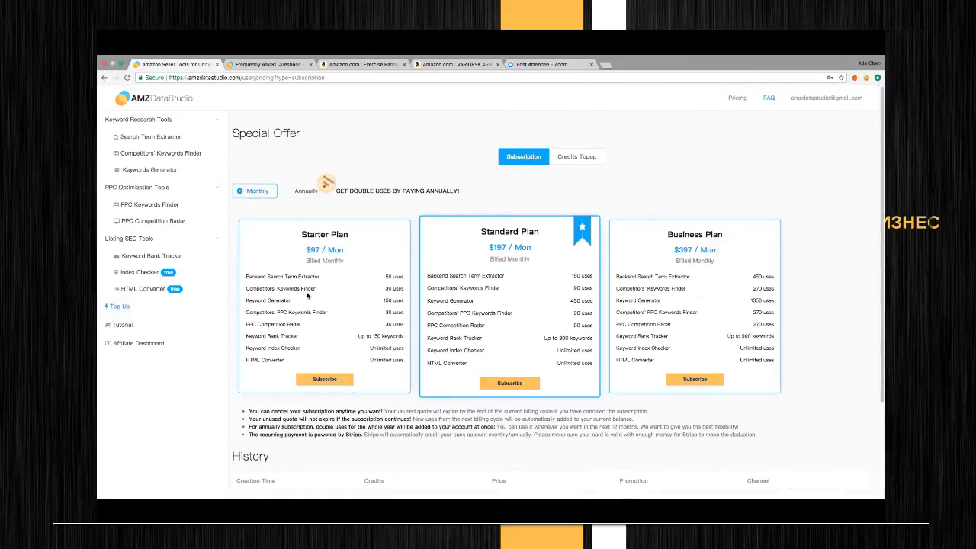
{"action": "left_click", "coordinate": [302, 194]}
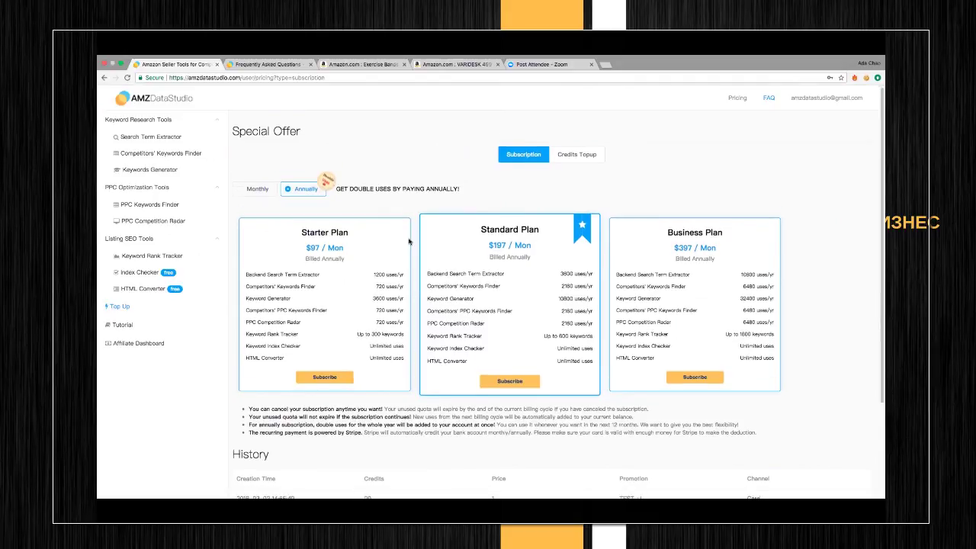
{"action": "scroll", "coordinate": [408, 242], "scroll_direction": "down", "scroll_amount": 2}
{"action": "scroll", "coordinate": [409, 242], "scroll_direction": "up", "scroll_amount": 2}
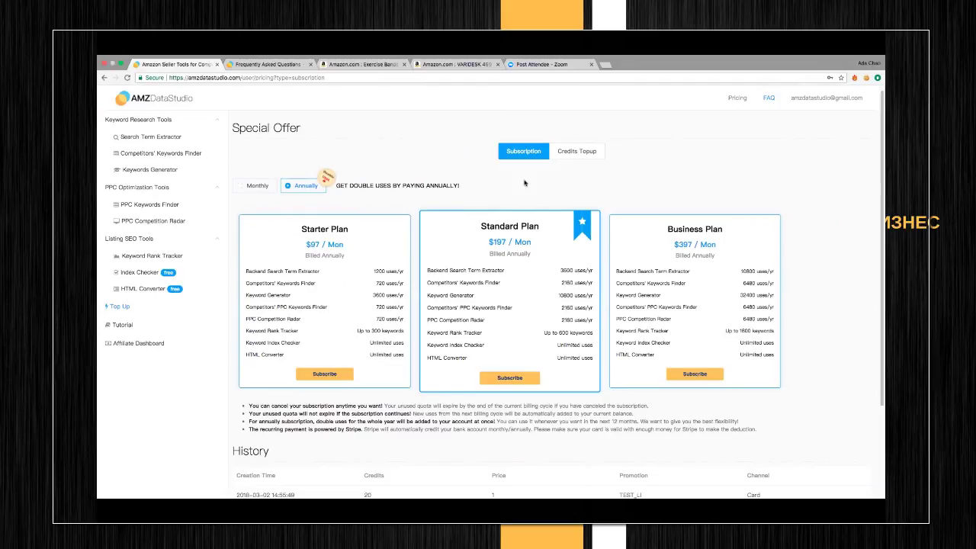
Show the Credits Topup packages and point out the Standard Plan's 200 credits.
{"action": "left_click", "coordinate": [574, 158]}
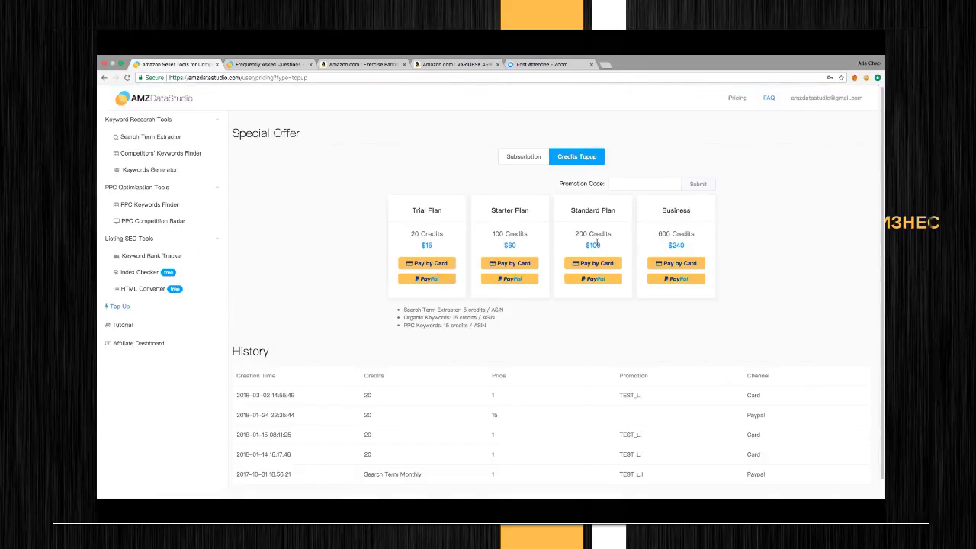
{"action": "left_click_drag", "start_coordinate": [575, 234], "coordinate": [618, 238]}
{"action": "left_click", "coordinate": [295, 216]}
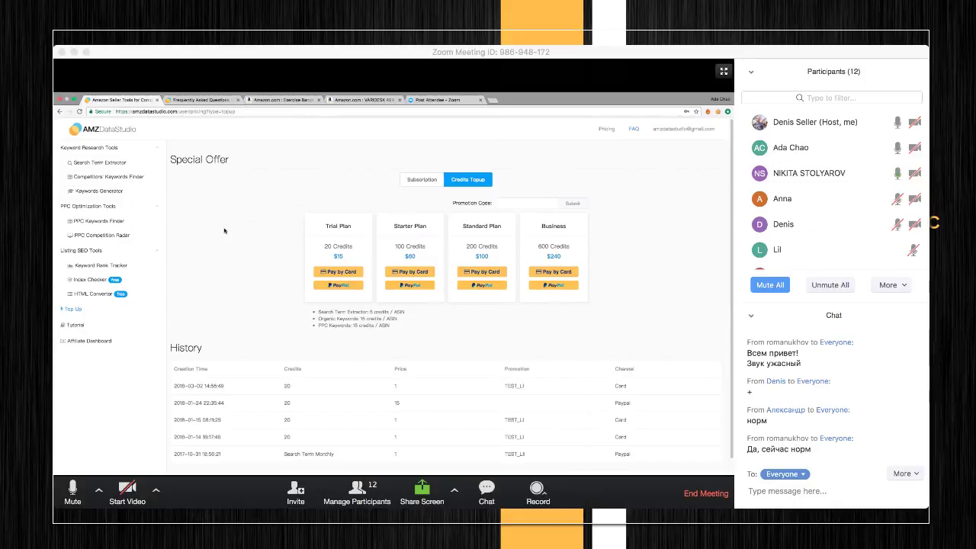
{"action": "left_click", "coordinate": [224, 231]}
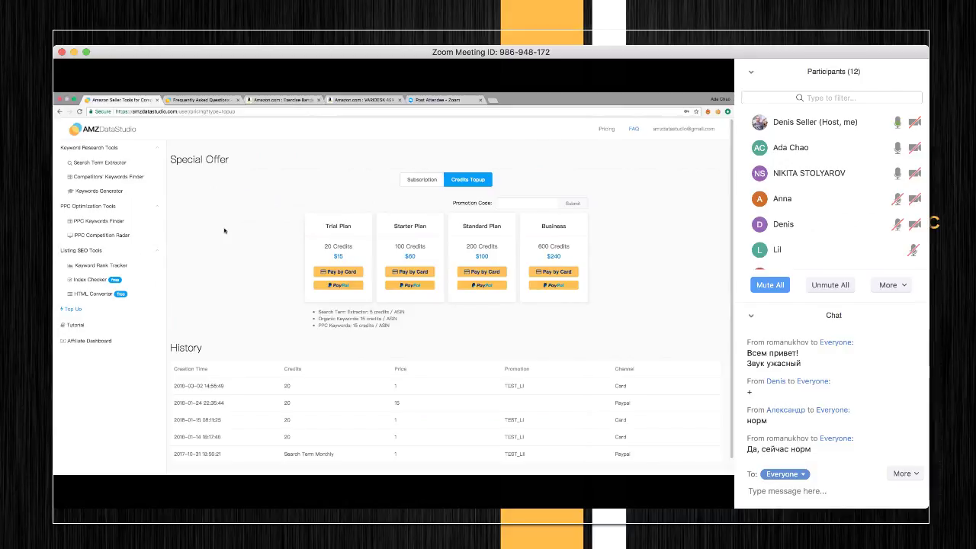
Compare the monthly subscription plans with the Credits Topup packages, ending on the subscription plans.
{"action": "left_click", "coordinate": [429, 184]}
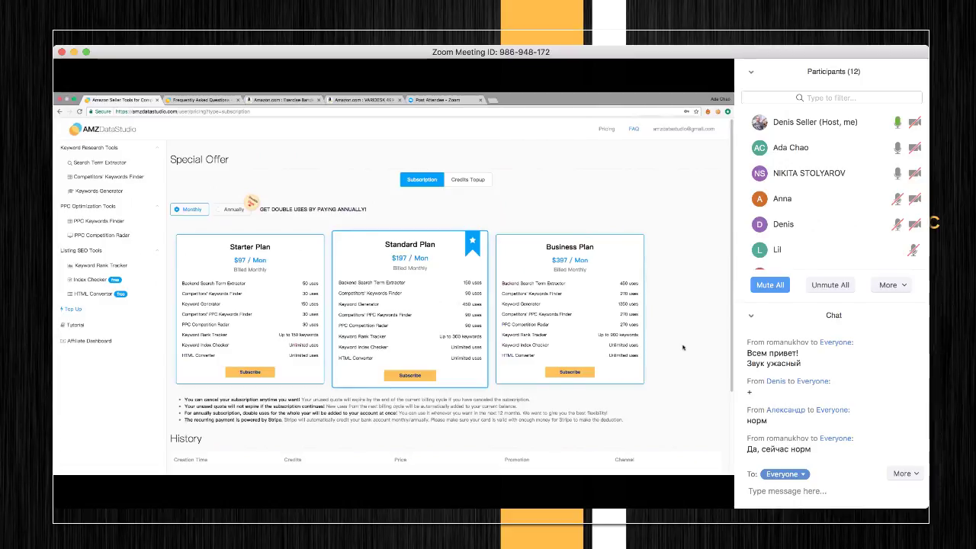
{"action": "mouse_move", "coordinate": [684, 348]}
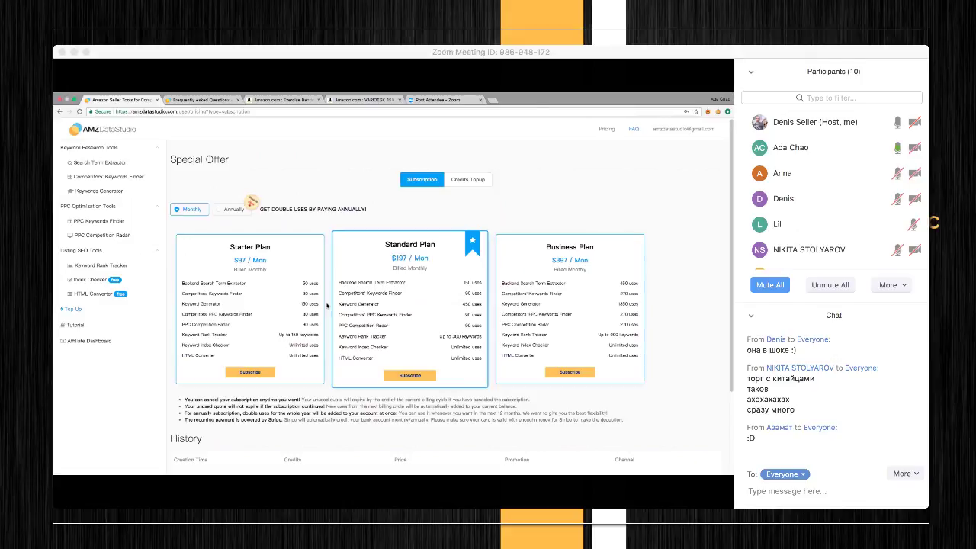
{"action": "left_click", "coordinate": [470, 187]}
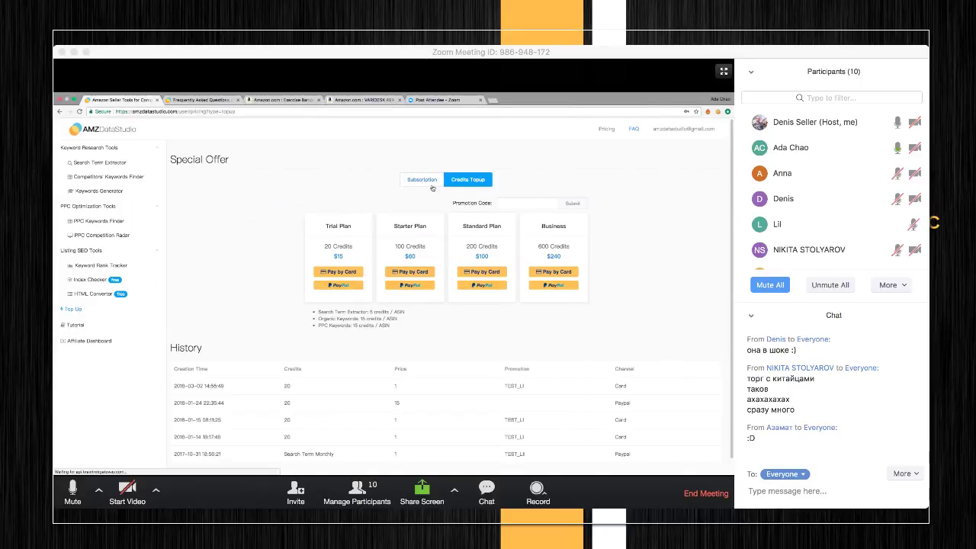
{"action": "left_click", "coordinate": [432, 185]}
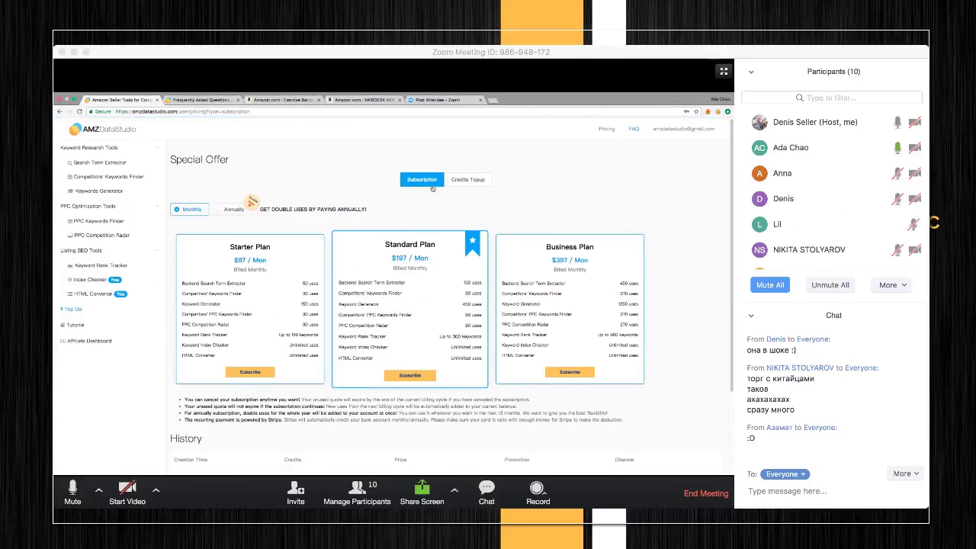
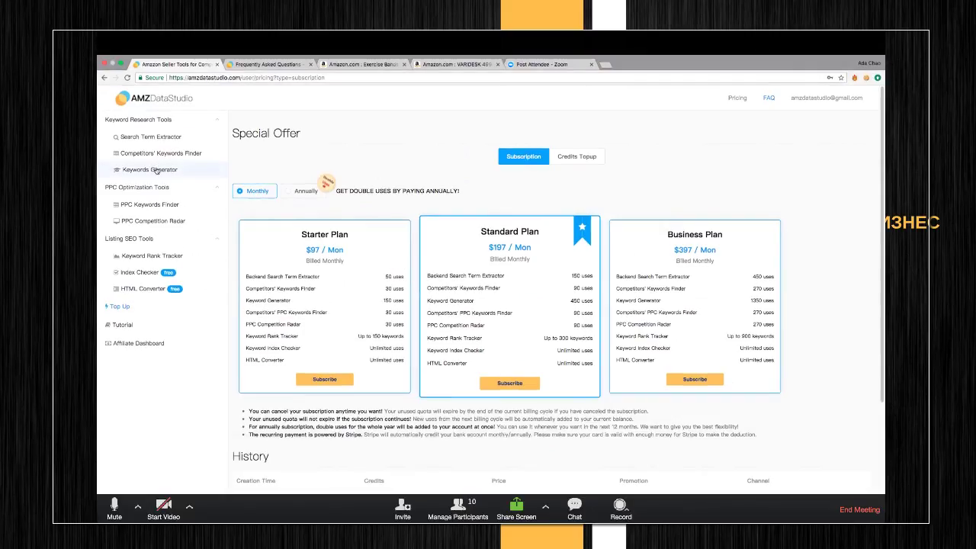
Open the Keywords Generator and point out its page heading.
{"action": "left_click", "coordinate": [164, 171]}
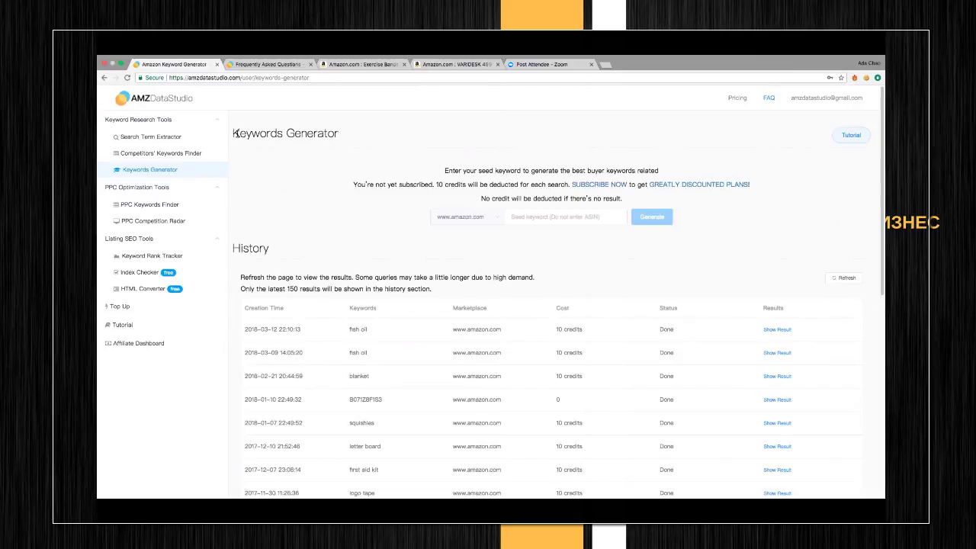
{"action": "left_click_drag", "start_coordinate": [234, 135], "coordinate": [336, 136]}
{"action": "left_click", "coordinate": [341, 143]}
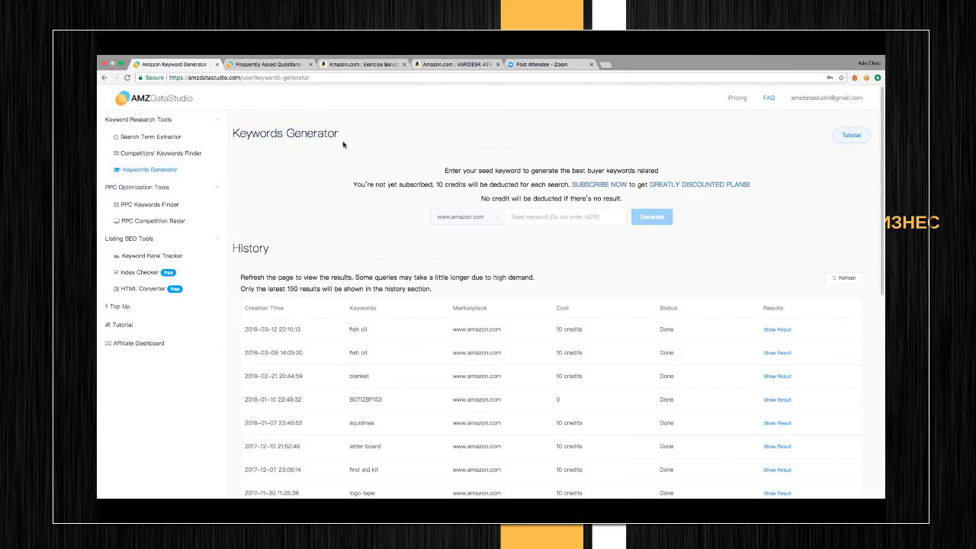
Point out the throw blanket and iphone case searches in the Keywords Generator's Example list.
{"action": "scroll", "coordinate": [324, 200], "scroll_direction": "down", "scroll_amount": 10}
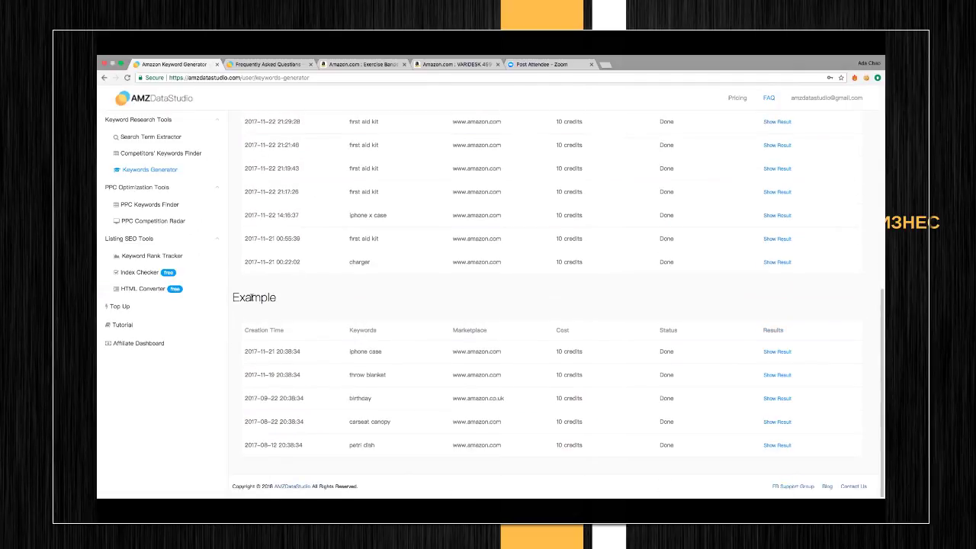
{"action": "left_click_drag", "start_coordinate": [233, 297], "coordinate": [303, 311]}
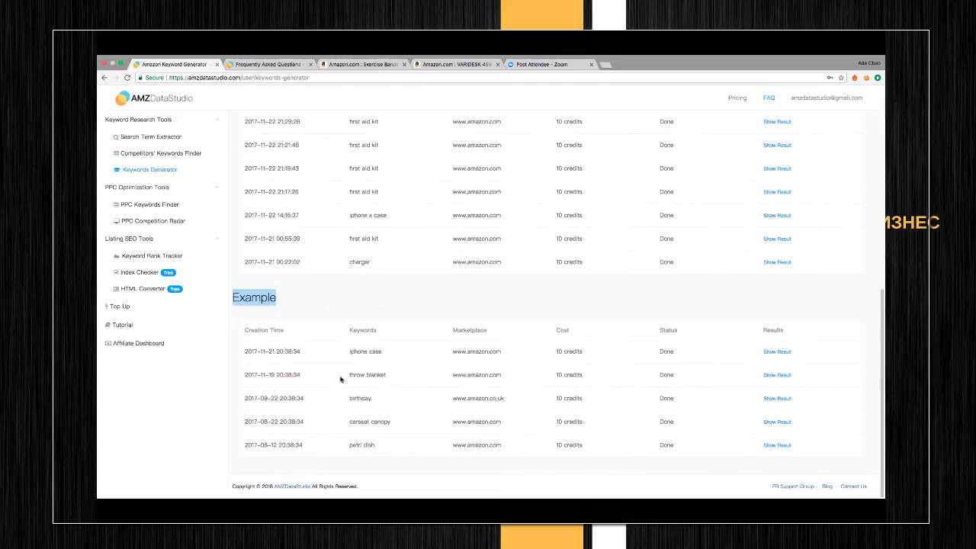
{"action": "left_click_drag", "start_coordinate": [348, 375], "coordinate": [417, 374]}
{"action": "scroll", "coordinate": [416, 375], "scroll_direction": "up", "scroll_amount": 1}
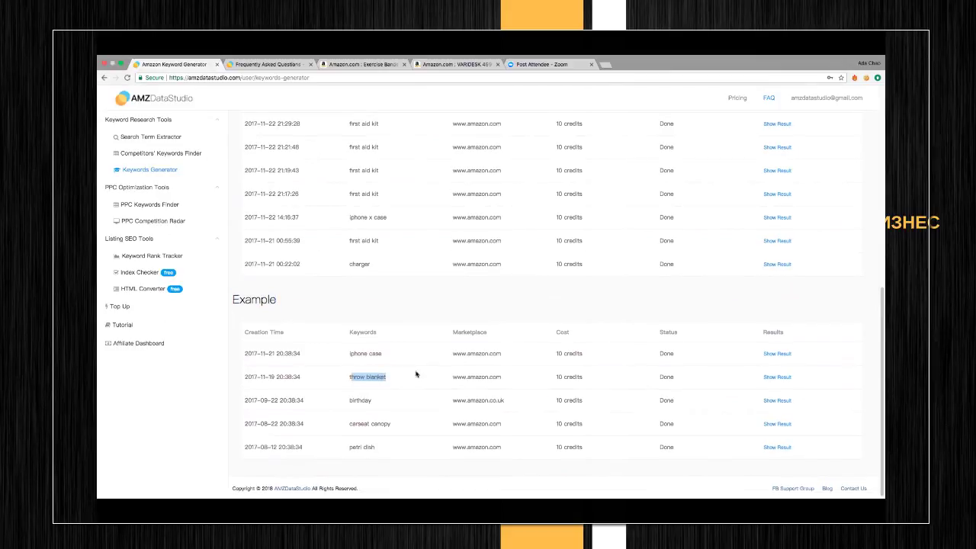
{"action": "left_click", "coordinate": [362, 365]}
{"action": "mouse_move", "coordinate": [381, 354]}
{"action": "left_mouse_down"}
{"action": "mouse_move", "coordinate": [349, 354]}
{"action": "mouse_move", "coordinate": [389, 359]}
{"action": "left_mouse_up"}
{"action": "left_click", "coordinate": [351, 354]}
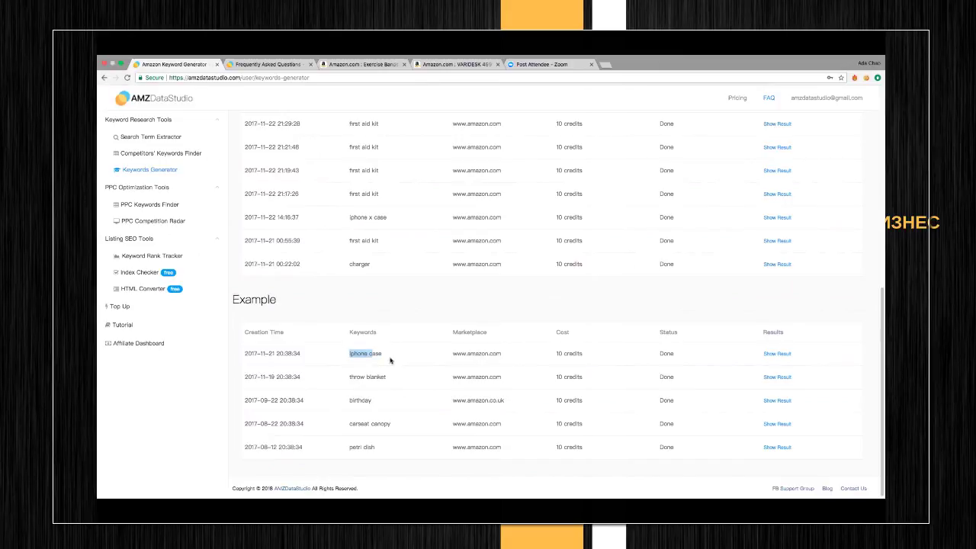
{"action": "scroll", "coordinate": [395, 362], "scroll_direction": "up", "scroll_amount": 10}
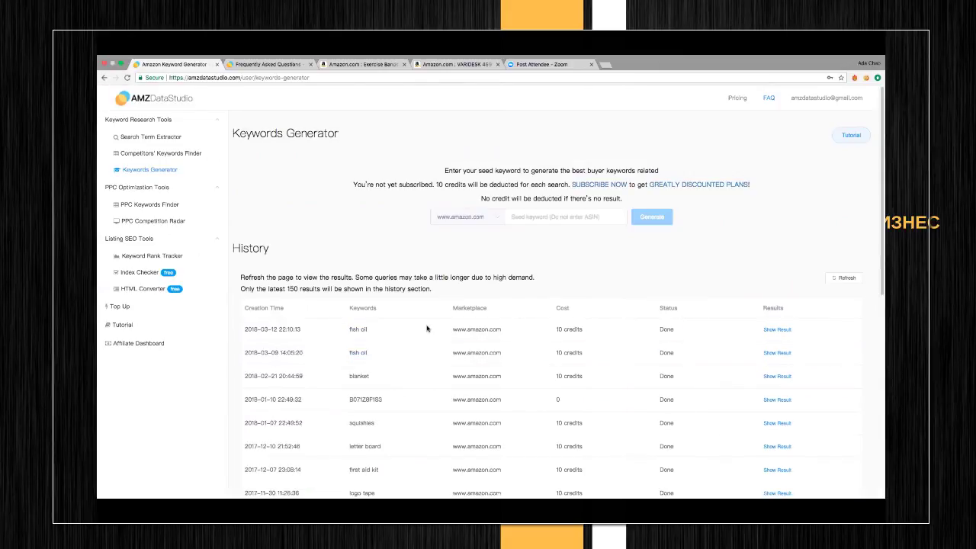
{"action": "left_click", "coordinate": [542, 218]}
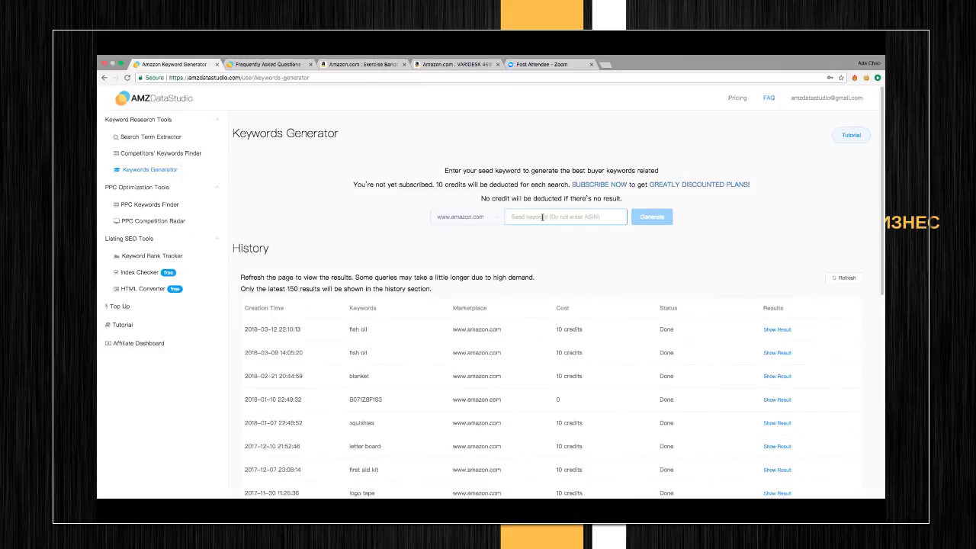
{"action": "left_click", "coordinate": [494, 218]}
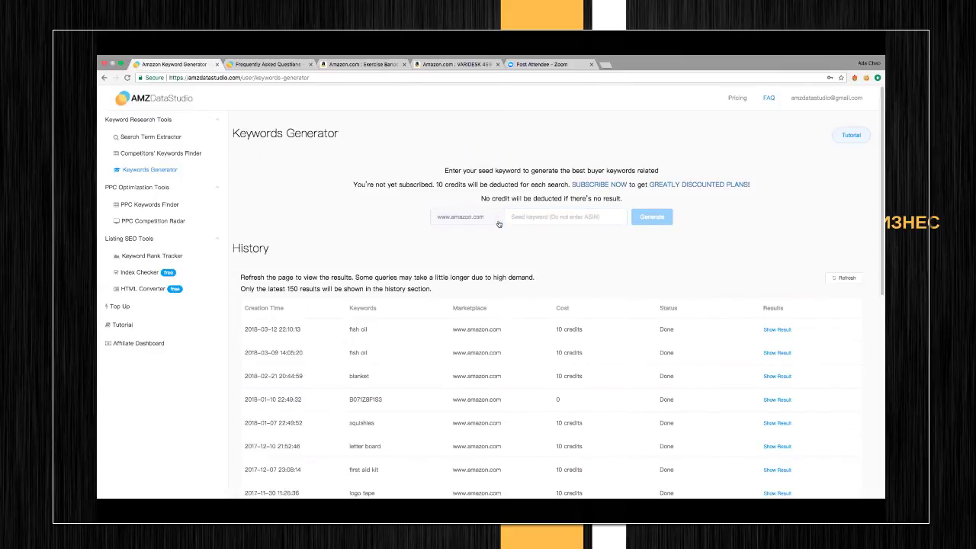
{"action": "left_click", "coordinate": [559, 215]}
{"action": "type", "text": "iphone case"}
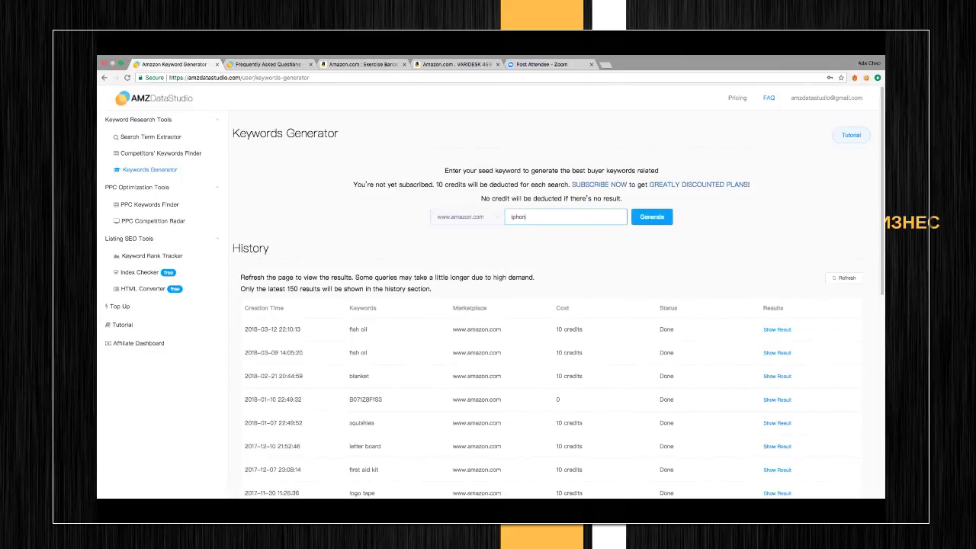
{"action": "left_click", "coordinate": [652, 220]}
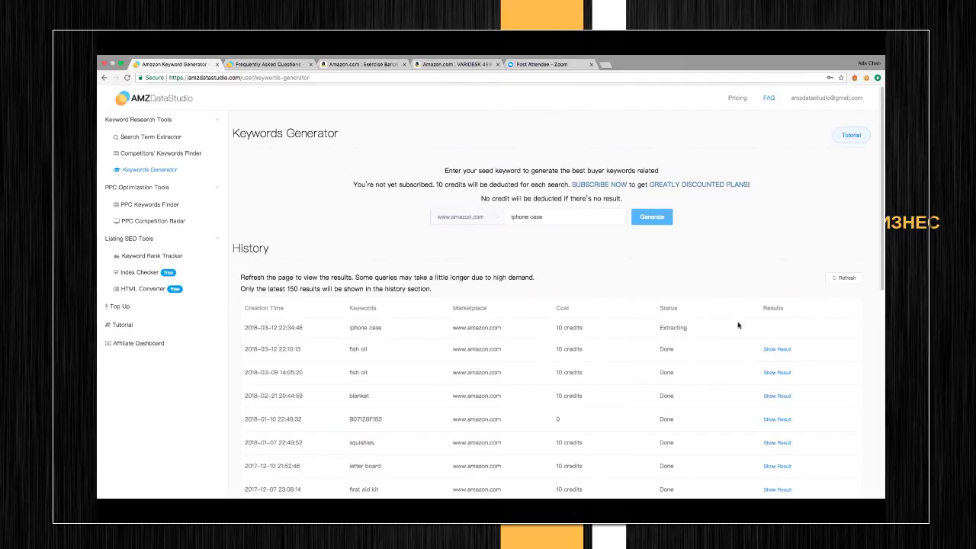
{"action": "scroll", "coordinate": [711, 327], "scroll_direction": "down", "scroll_amount": 2}
{"action": "scroll", "coordinate": [711, 326], "scroll_direction": "down", "scroll_amount": 3}
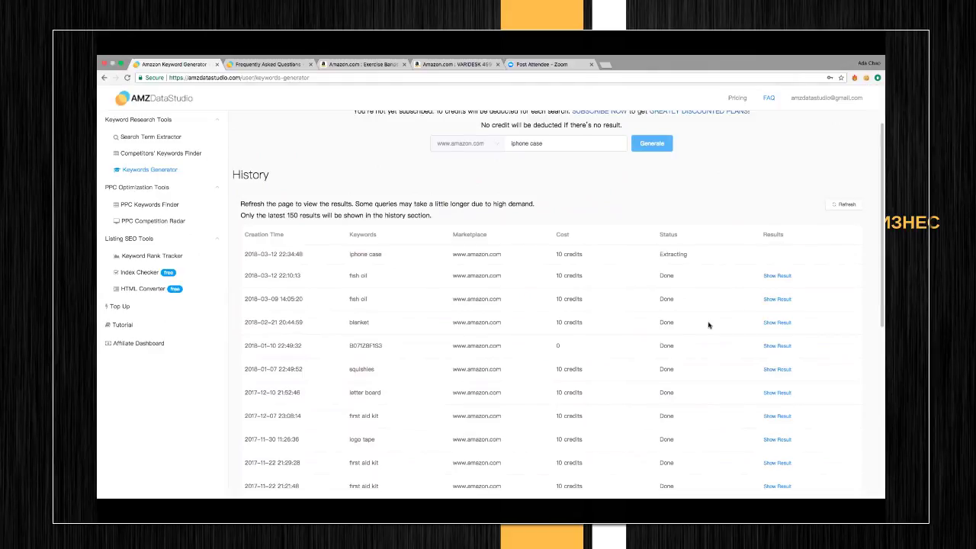
Open the Example list's iphone case result and examine its filter ranges, keyword metrics and suggested bids.
{"action": "scroll", "coordinate": [704, 215], "scroll_direction": "down", "scroll_amount": 15}
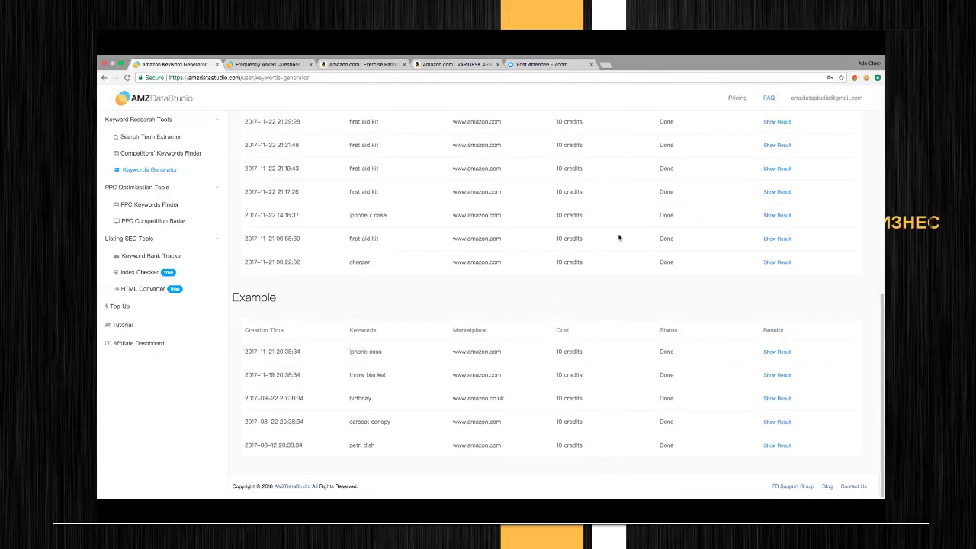
{"action": "left_click", "coordinate": [784, 351]}
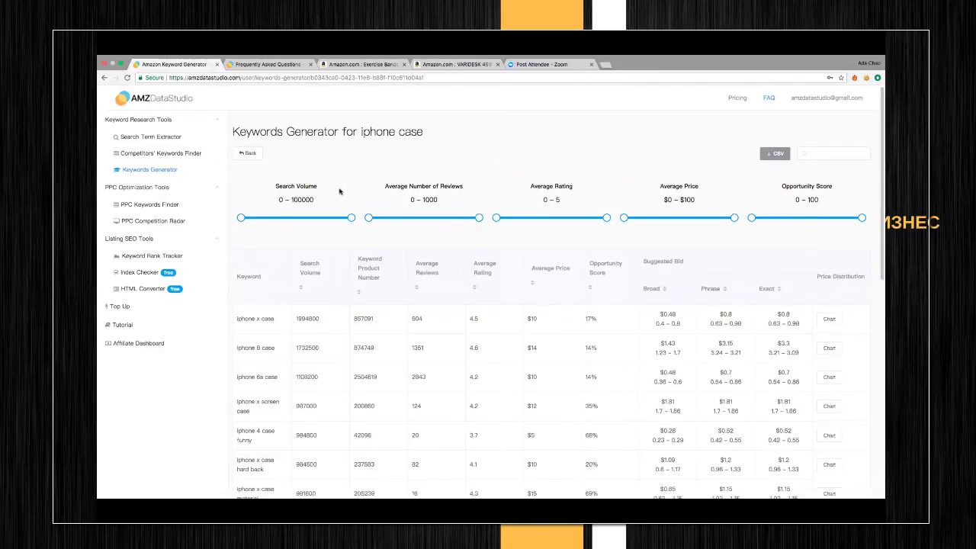
{"action": "scroll", "coordinate": [340, 192], "scroll_direction": "down", "scroll_amount": 1}
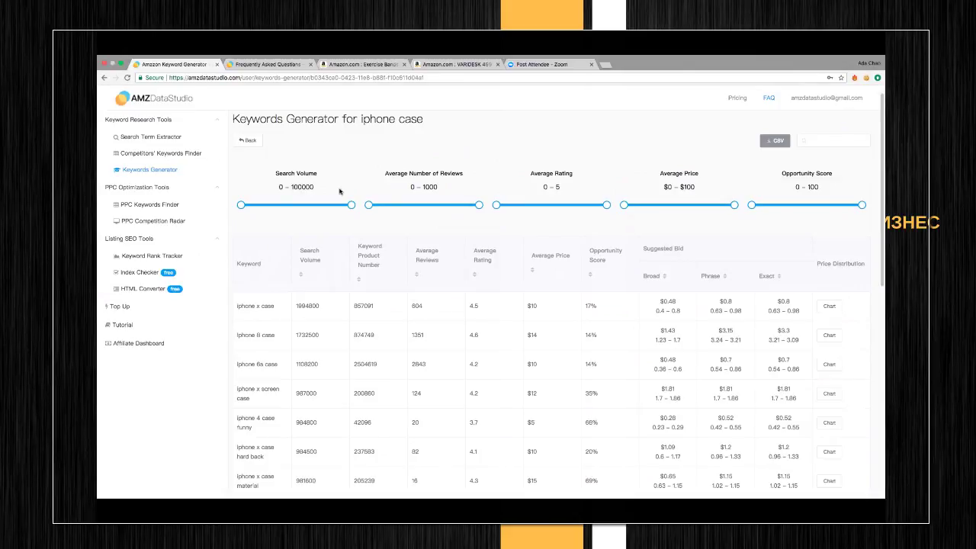
{"action": "scroll", "coordinate": [340, 191], "scroll_direction": "down", "scroll_amount": 3}
{"action": "scroll", "coordinate": [340, 191], "scroll_direction": "down", "scroll_amount": 2}
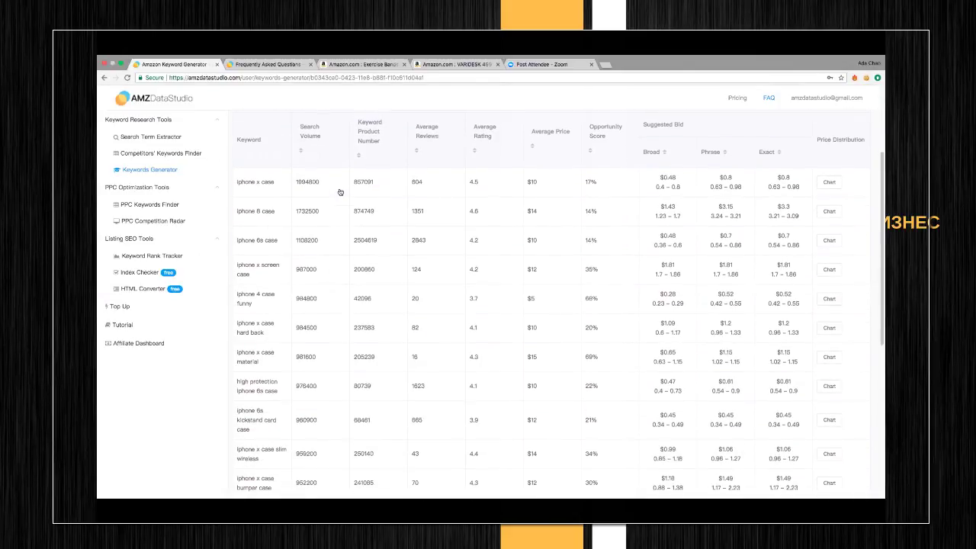
{"action": "scroll", "coordinate": [340, 192], "scroll_direction": "up", "scroll_amount": 2}
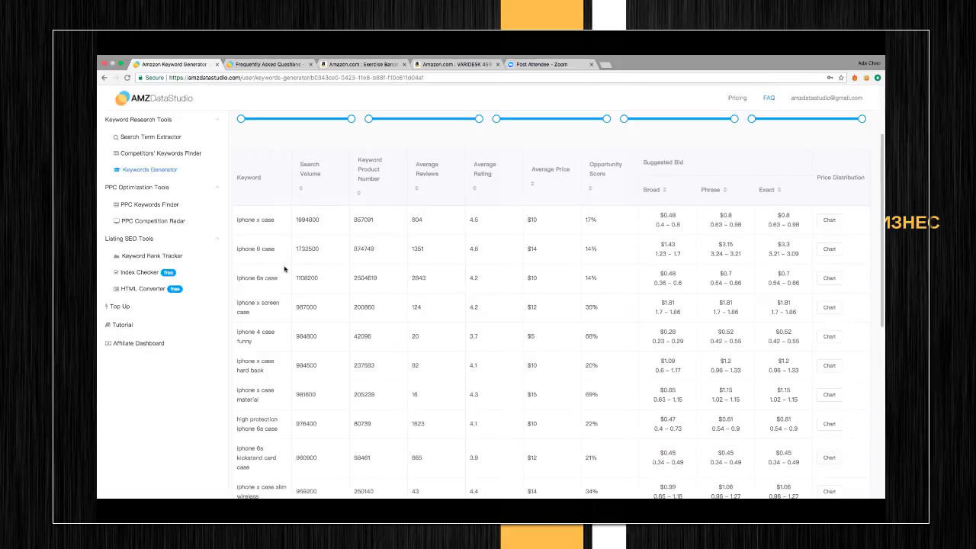
{"action": "scroll", "coordinate": [285, 269], "scroll_direction": "up", "scroll_amount": 2}
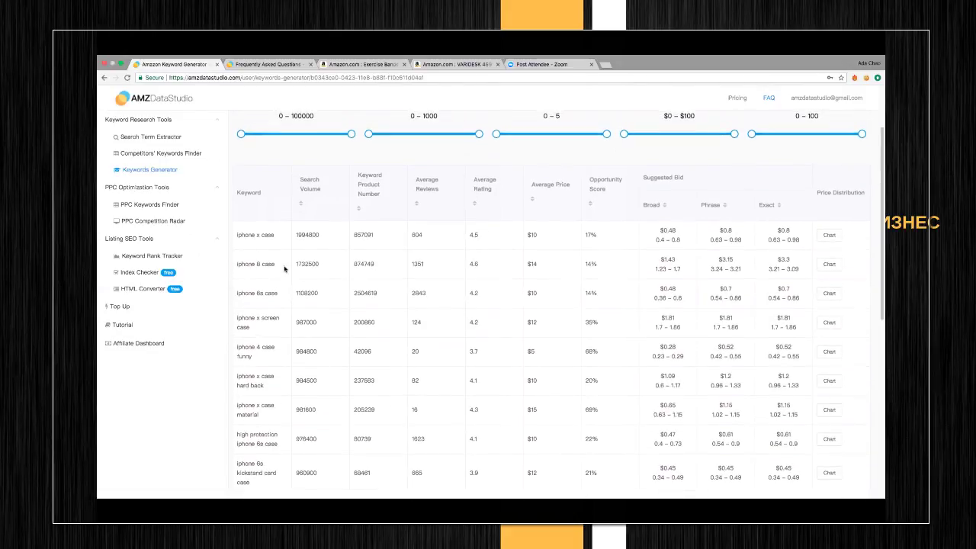
{"action": "scroll", "coordinate": [284, 269], "scroll_direction": "up", "scroll_amount": 1}
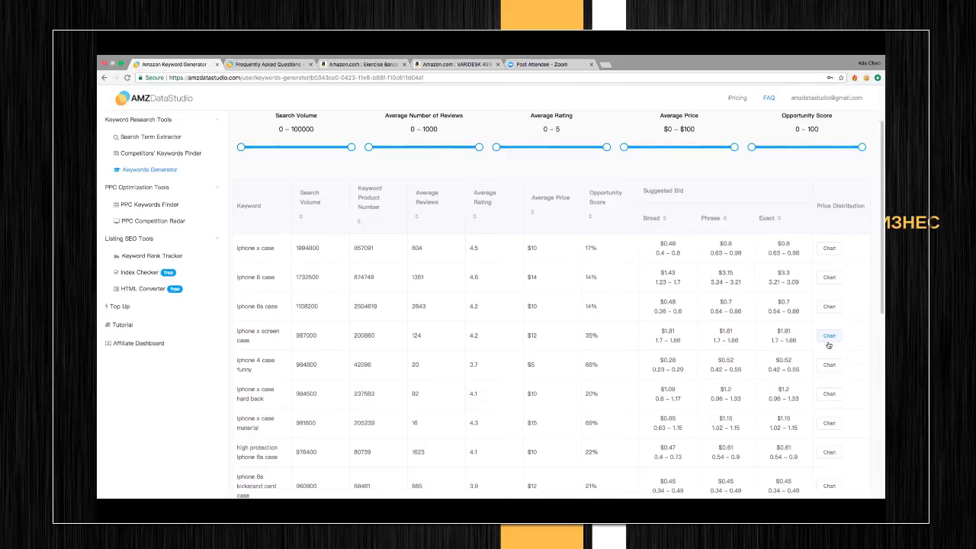
Look through the remaining keywords on the first page of iphone case results, down to the page numbers.
{"action": "scroll", "coordinate": [829, 345], "scroll_direction": "down", "scroll_amount": 5}
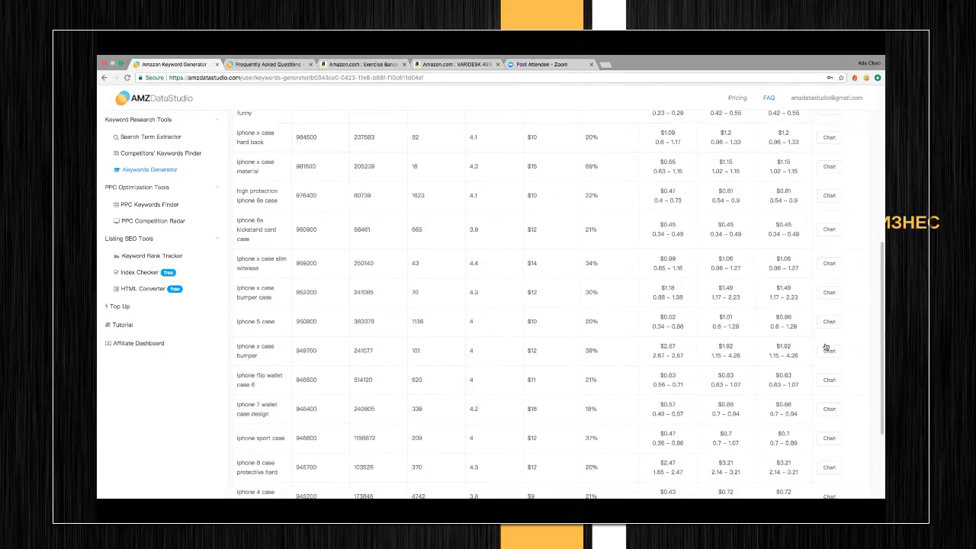
{"action": "scroll", "coordinate": [827, 347], "scroll_direction": "down", "scroll_amount": 1}
{"action": "scroll", "coordinate": [824, 348], "scroll_direction": "down", "scroll_amount": 2}
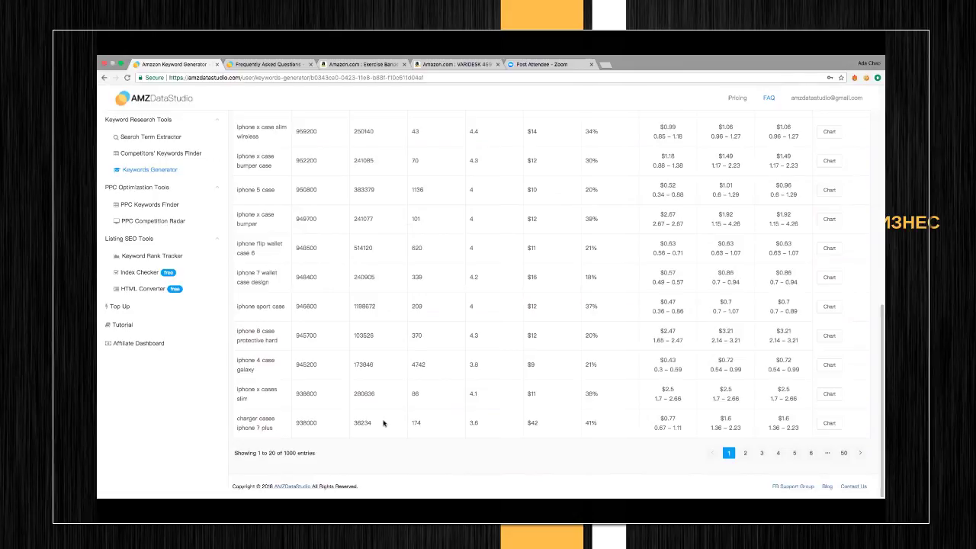
{"action": "scroll", "coordinate": [384, 423], "scroll_direction": "up", "scroll_amount": 1}
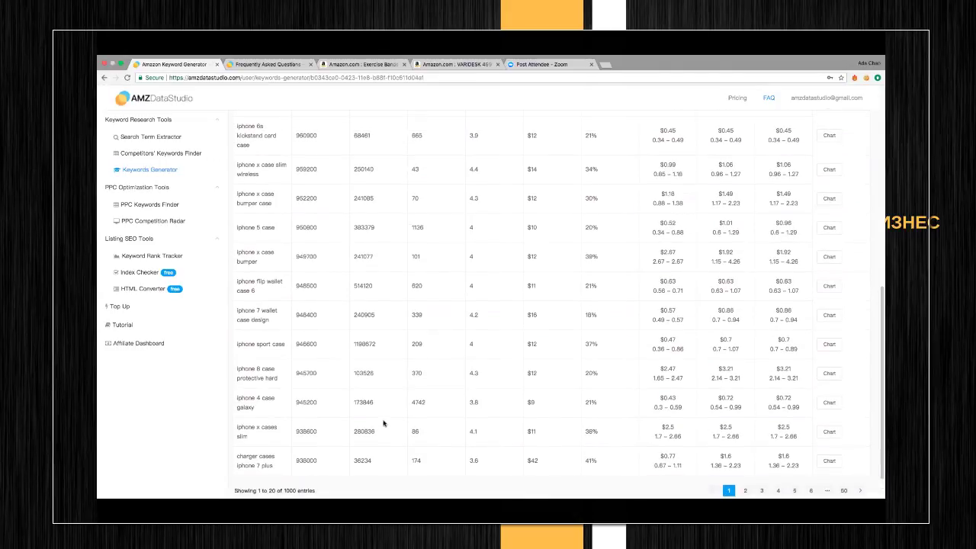
{"action": "scroll", "coordinate": [384, 423], "scroll_direction": "up", "scroll_amount": 1}
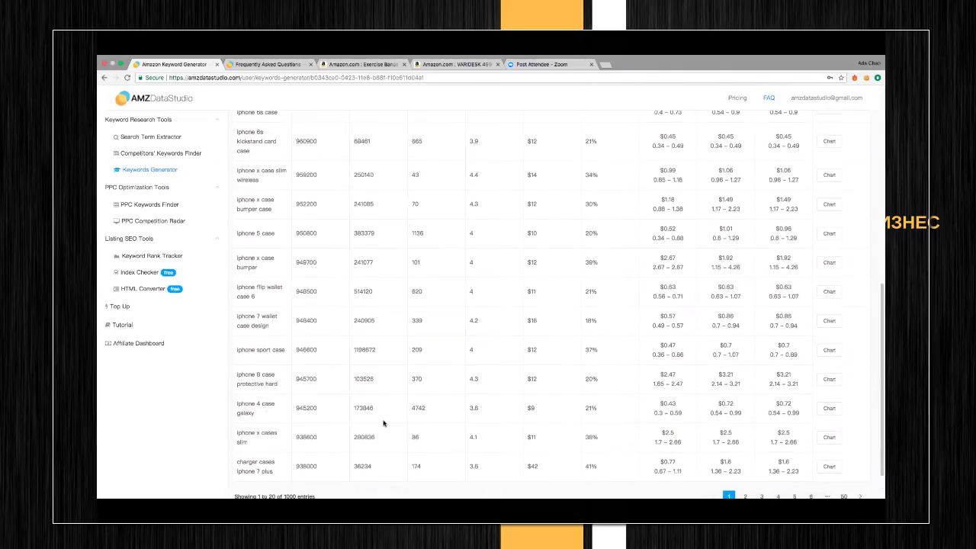
{"action": "scroll", "coordinate": [384, 423], "scroll_direction": "down", "scroll_amount": 1}
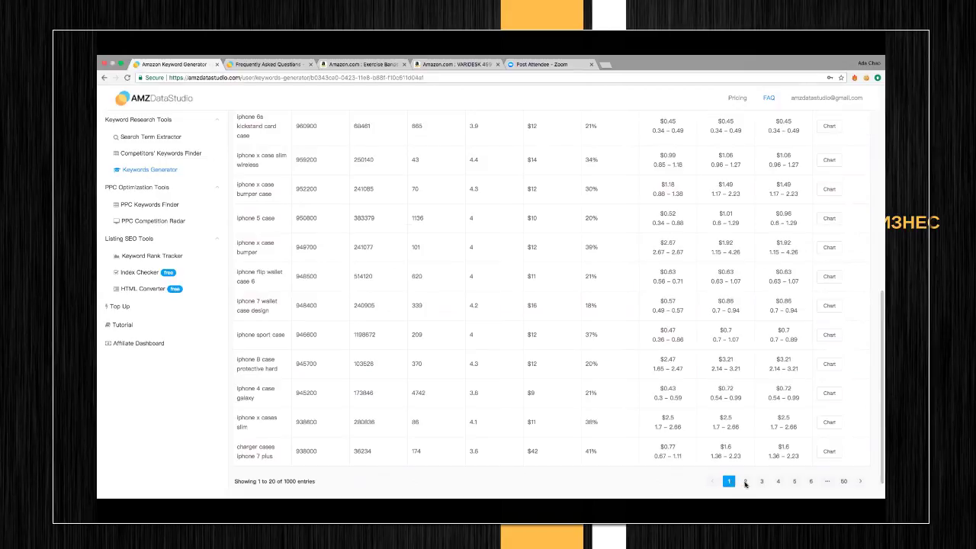
{"action": "scroll", "coordinate": [729, 452], "scroll_direction": "down", "scroll_amount": 2}
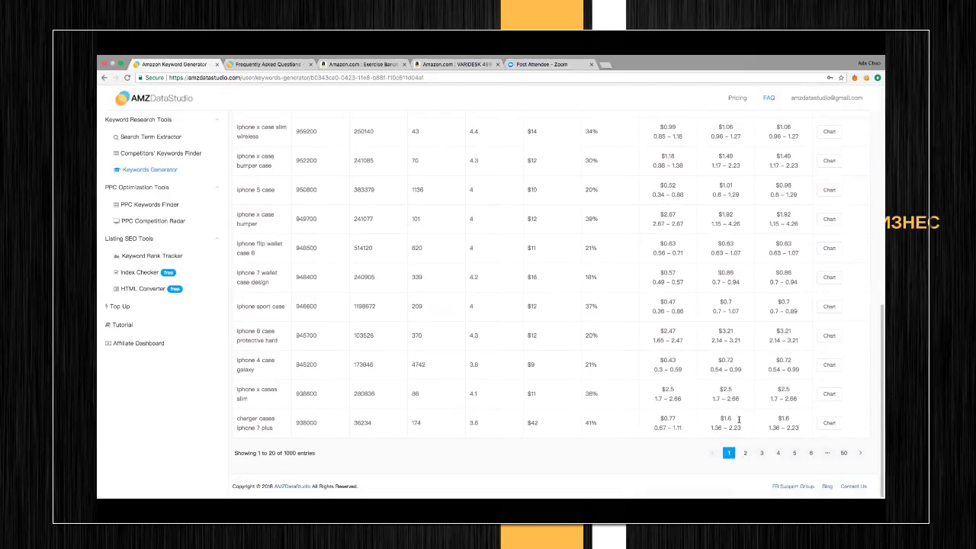
Open page 2 of the iphone case results and examine its keywords from the start of the table.
{"action": "left_click", "coordinate": [745, 453]}
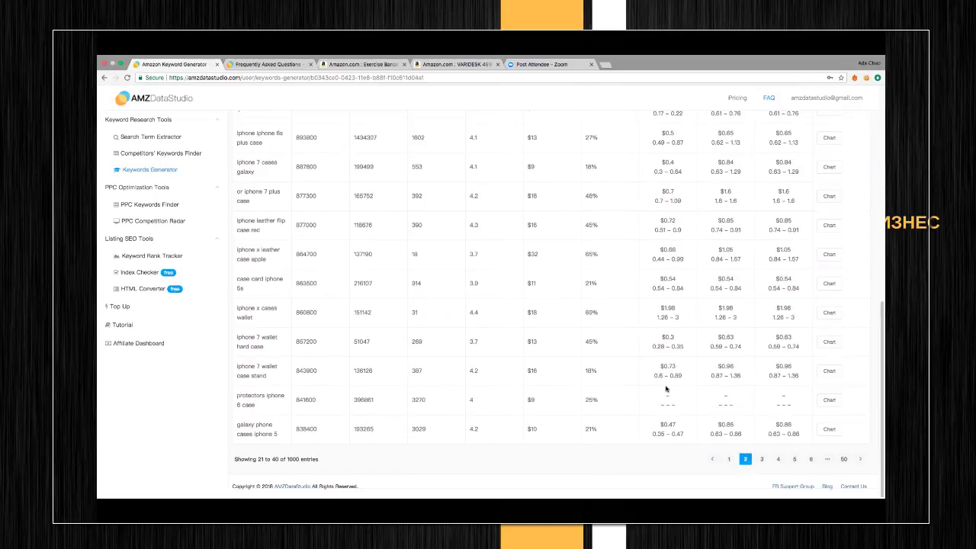
{"action": "scroll", "coordinate": [653, 391], "scroll_direction": "up", "scroll_amount": 4}
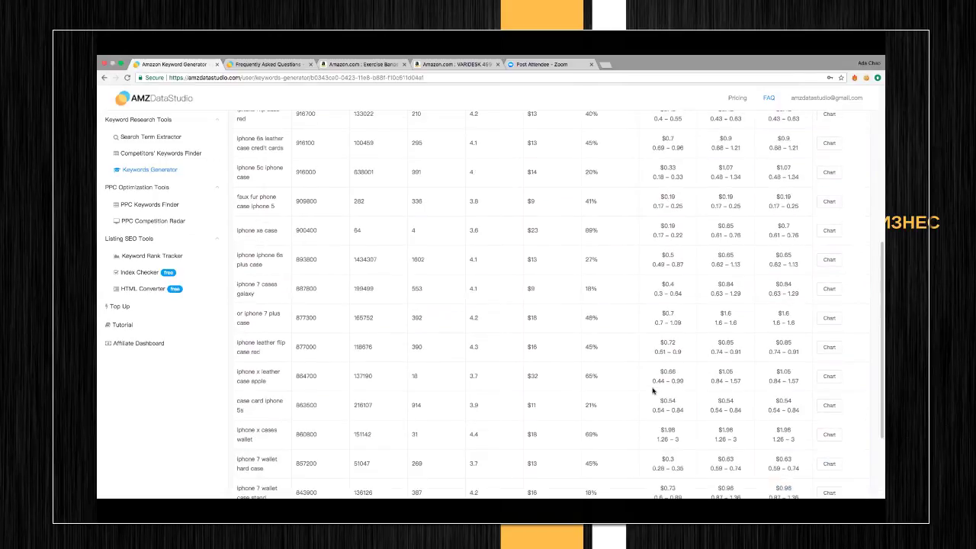
{"action": "scroll", "coordinate": [652, 391], "scroll_direction": "up", "scroll_amount": 5}
{"action": "scroll", "coordinate": [629, 394], "scroll_direction": "down", "scroll_amount": 1}
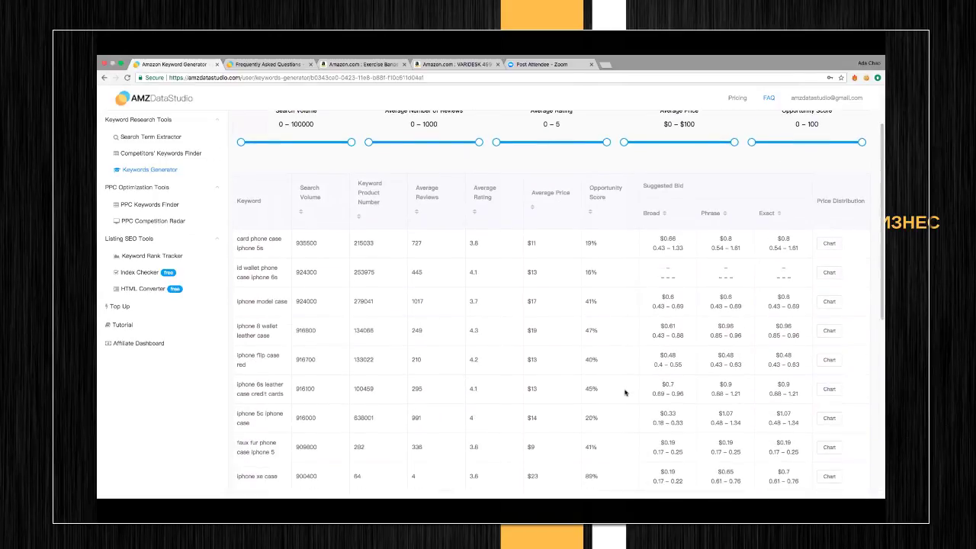
{"action": "scroll", "coordinate": [626, 392], "scroll_direction": "down", "scroll_amount": 1}
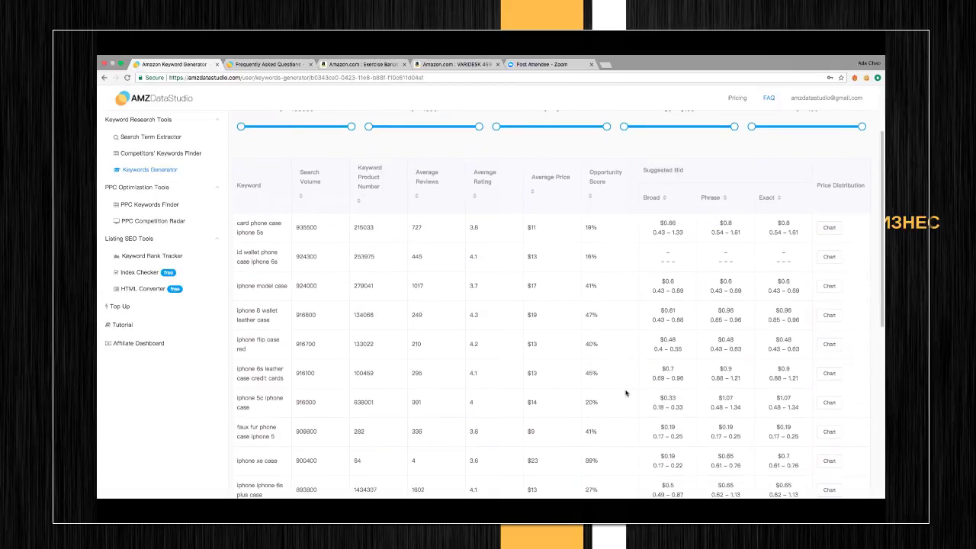
{"action": "scroll", "coordinate": [626, 392], "scroll_direction": "up", "scroll_amount": 1}
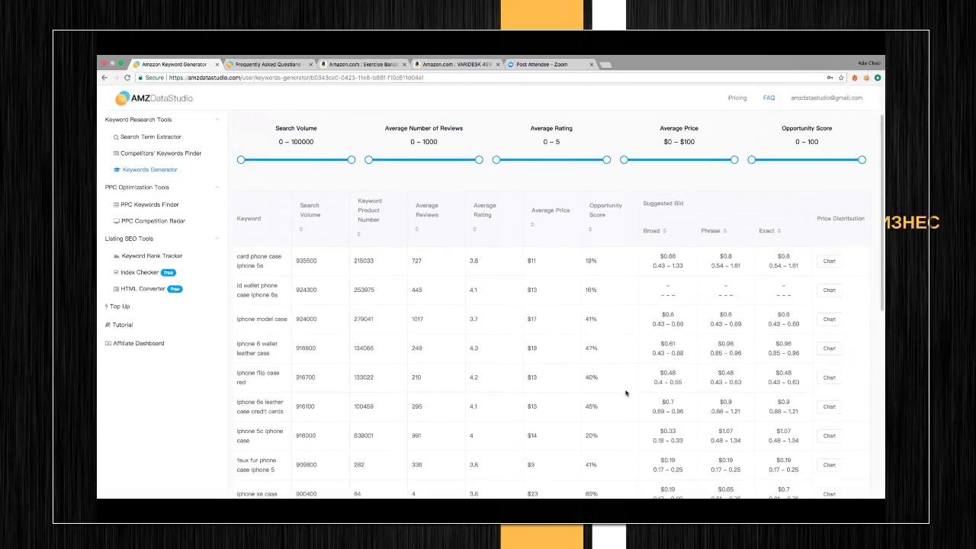
{"action": "scroll", "coordinate": [626, 393], "scroll_direction": "down", "scroll_amount": 1}
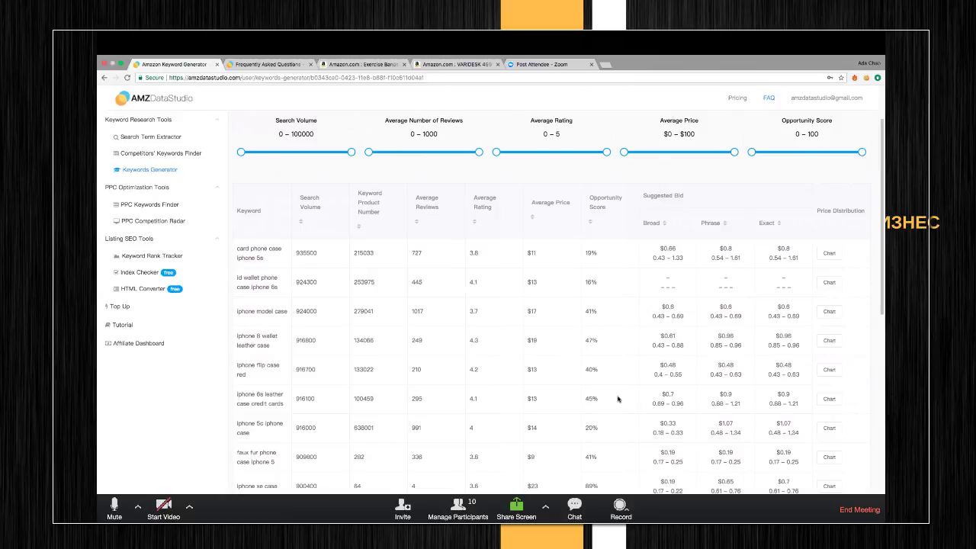
Exit the full-screen view of the Zoom meeting.
{"action": "key", "text": "Escape"}
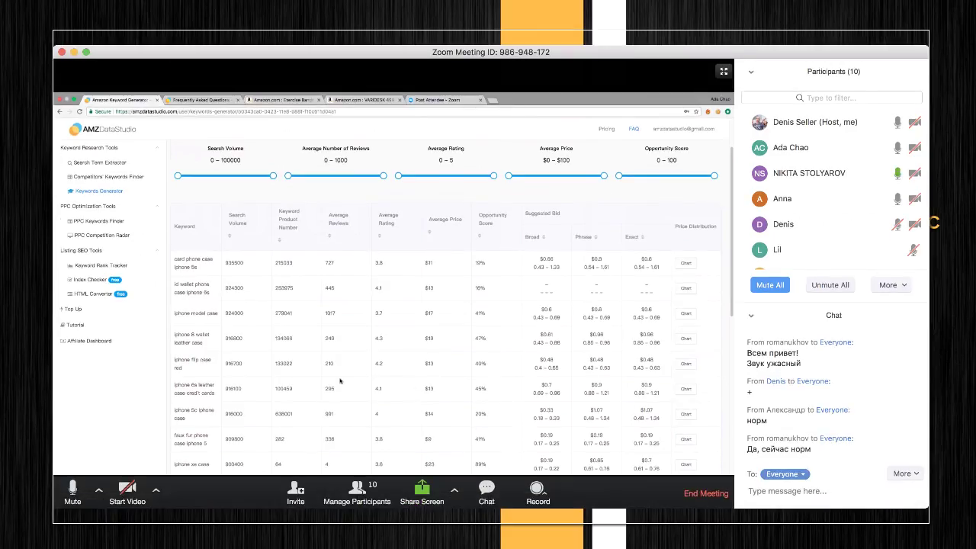